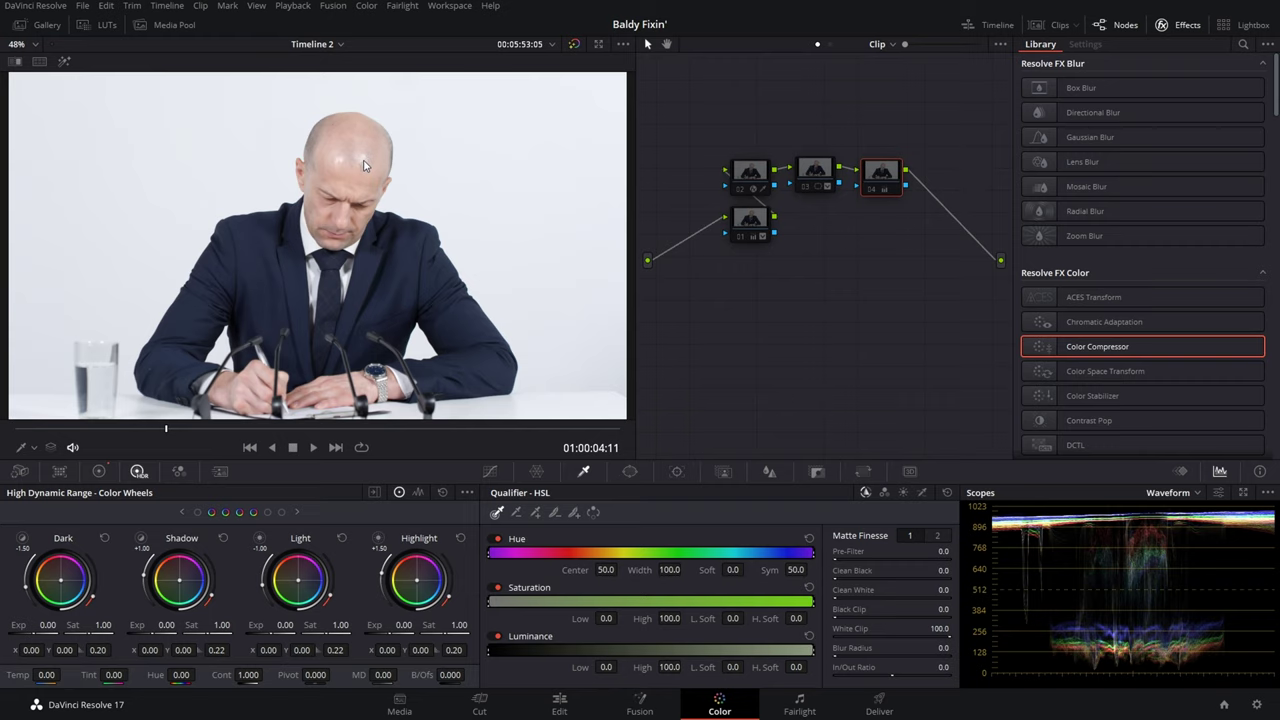
Step: Switch the viewer tool to qualifier sampling
{"action": "left_click", "coordinate": [22, 450]}
Step: Use the Qualifier viewer tool with picker RGB values shown, zoom in, and sample the head skin
{"action": "left_click", "coordinate": [50, 490]}
{"action": "right_click", "coordinate": [357, 170]}
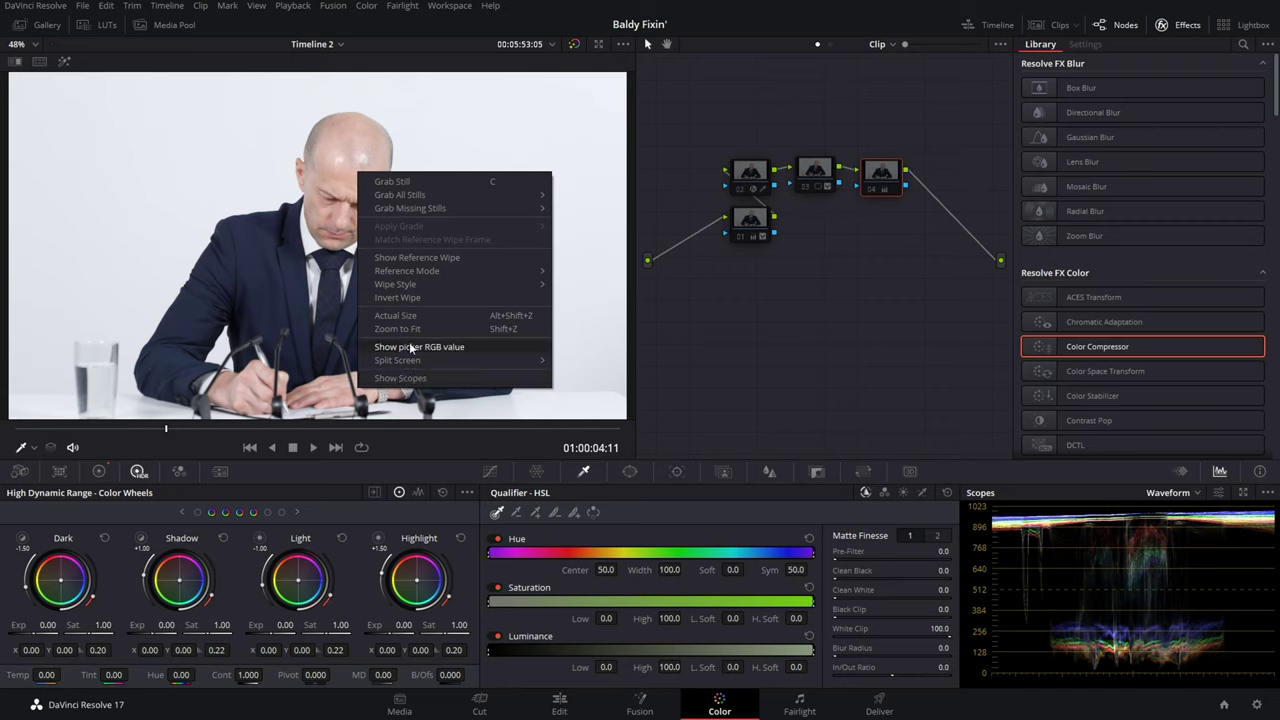
{"action": "left_click", "coordinate": [415, 346]}
{"action": "scroll", "coordinate": [368, 160], "scroll_direction": "up", "scroll_amount": 2}
{"action": "scroll", "coordinate": [368, 160], "scroll_direction": "up", "scroll_amount": 4}
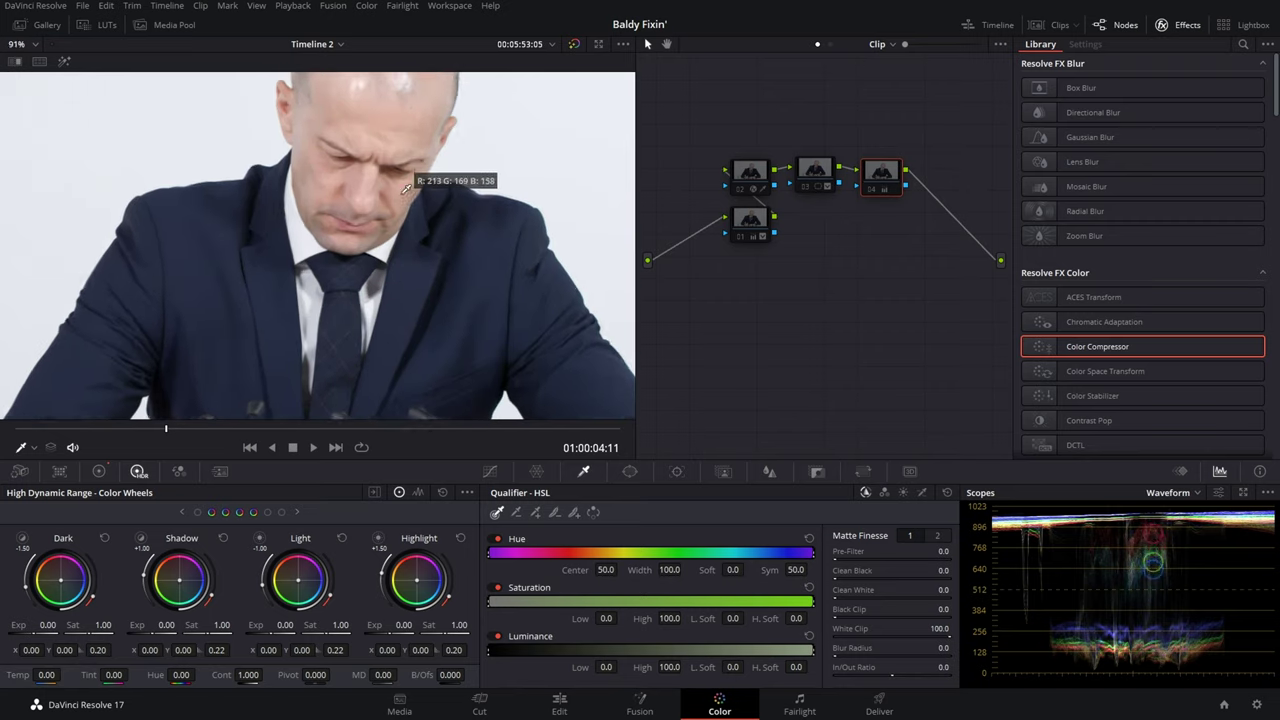
{"action": "scroll", "coordinate": [406, 272], "scroll_direction": "up", "scroll_amount": 2}
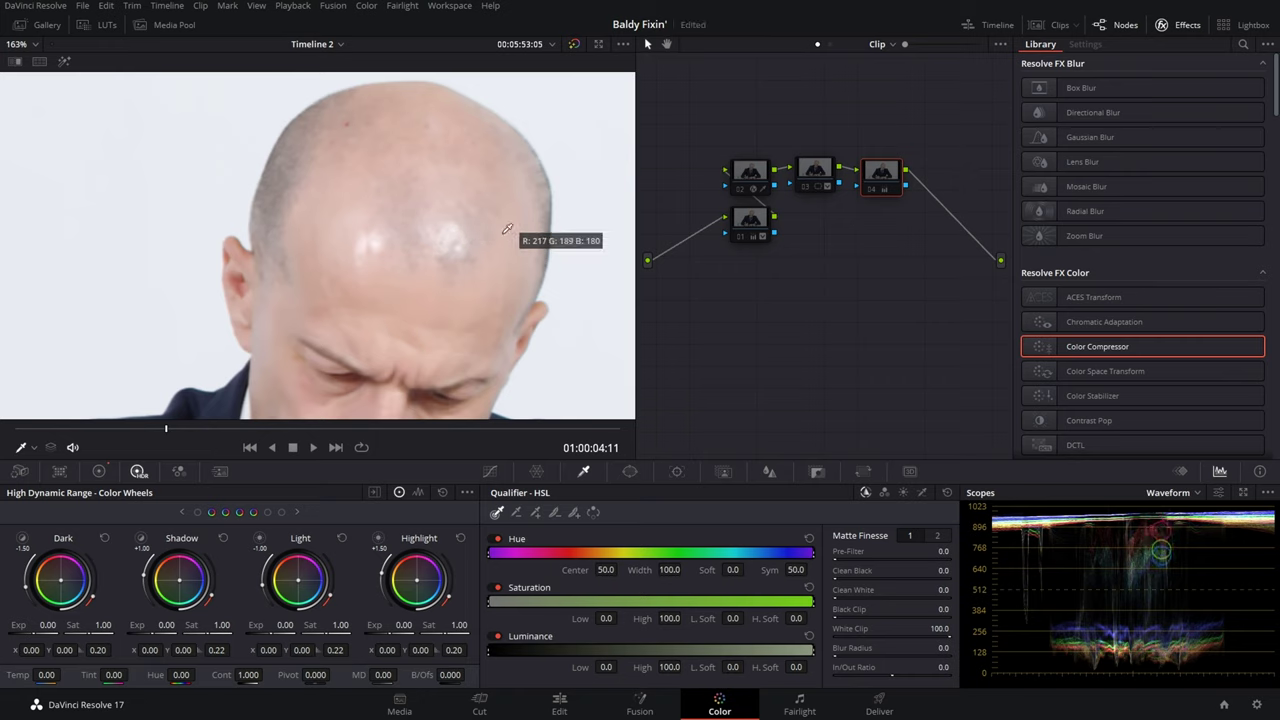
{"action": "left_click", "coordinate": [507, 229]}
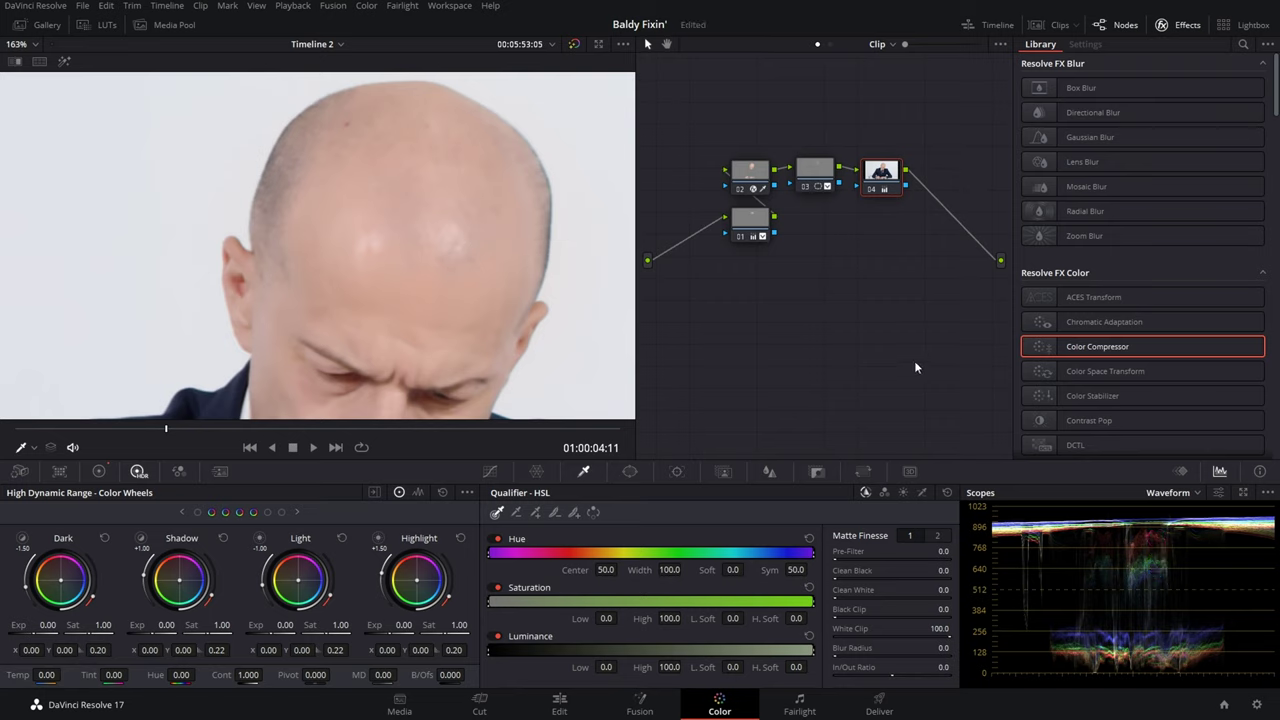
Step: Marquee-select all four existing grade nodes
{"action": "left_click_drag", "start_coordinate": [914, 364], "coordinate": [714, 134]}
Step: Replace the old grade nodes with a single fresh corrector node and fit the frame
{"action": "key", "text": "Delete"}
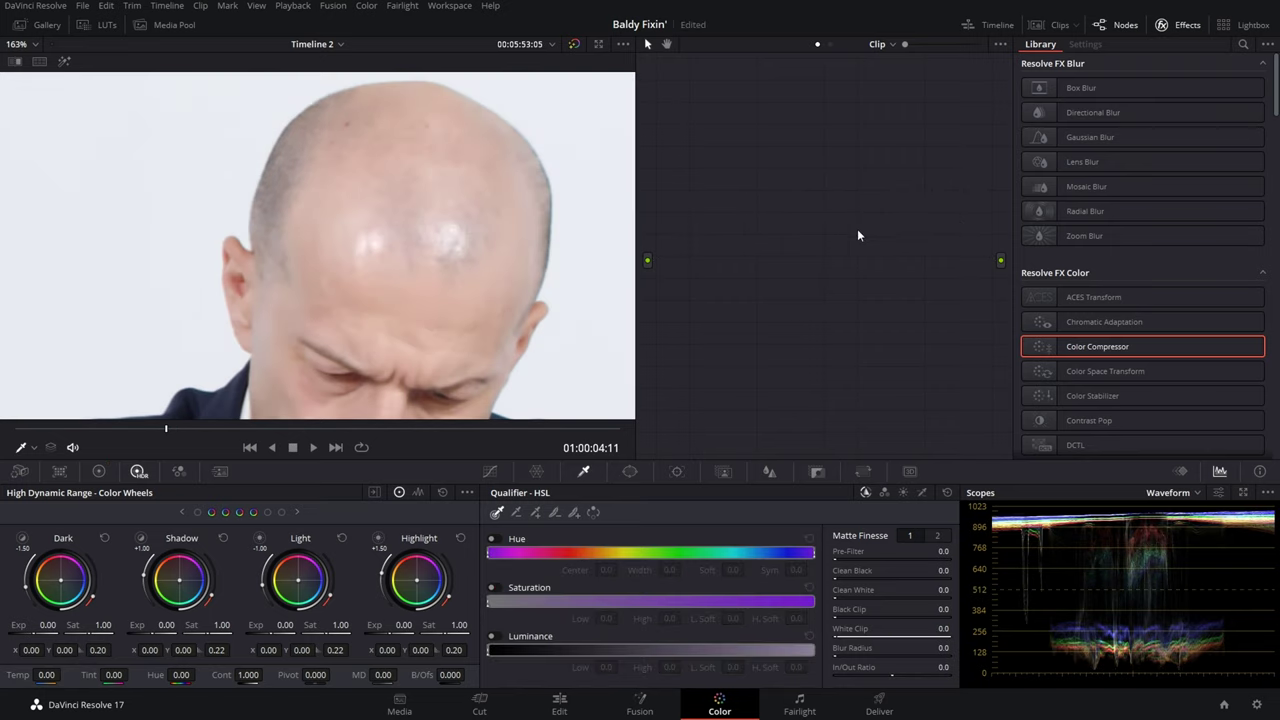
{"action": "key", "text": "alt+s"}
{"action": "scroll", "coordinate": [464, 324], "scroll_direction": "down", "scroll_amount": 2}
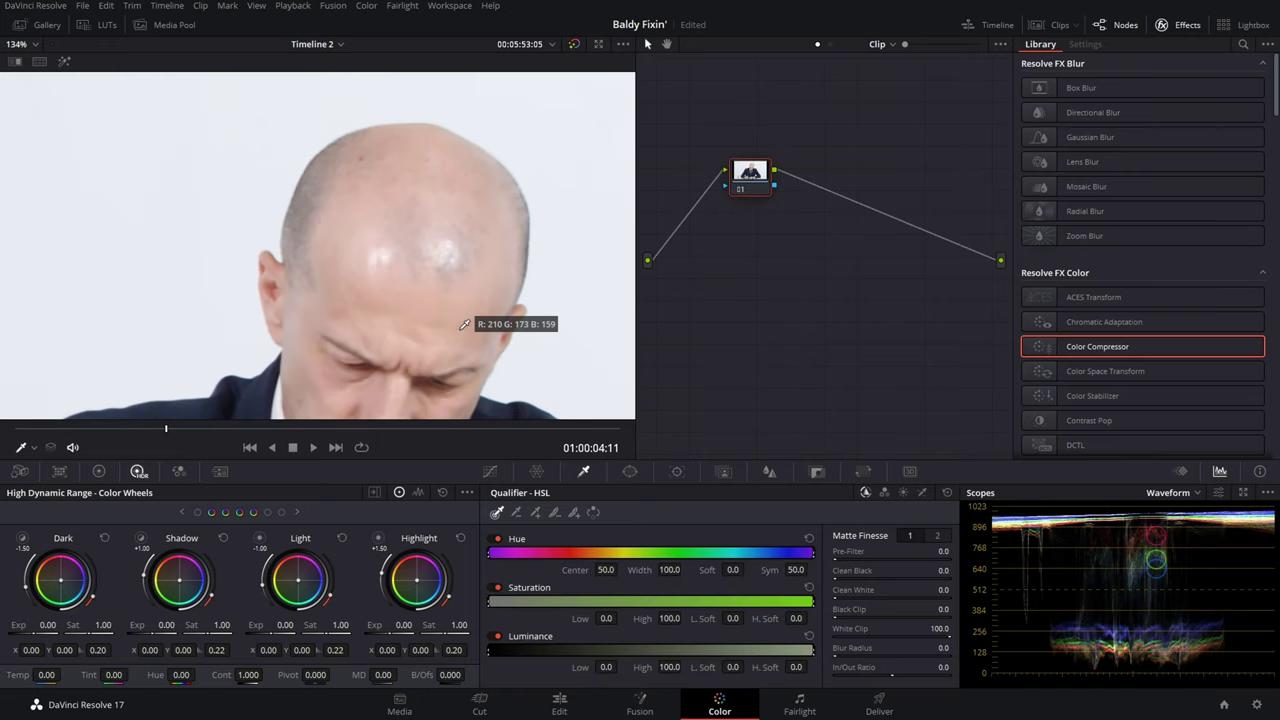
{"action": "key", "text": "shift+z"}
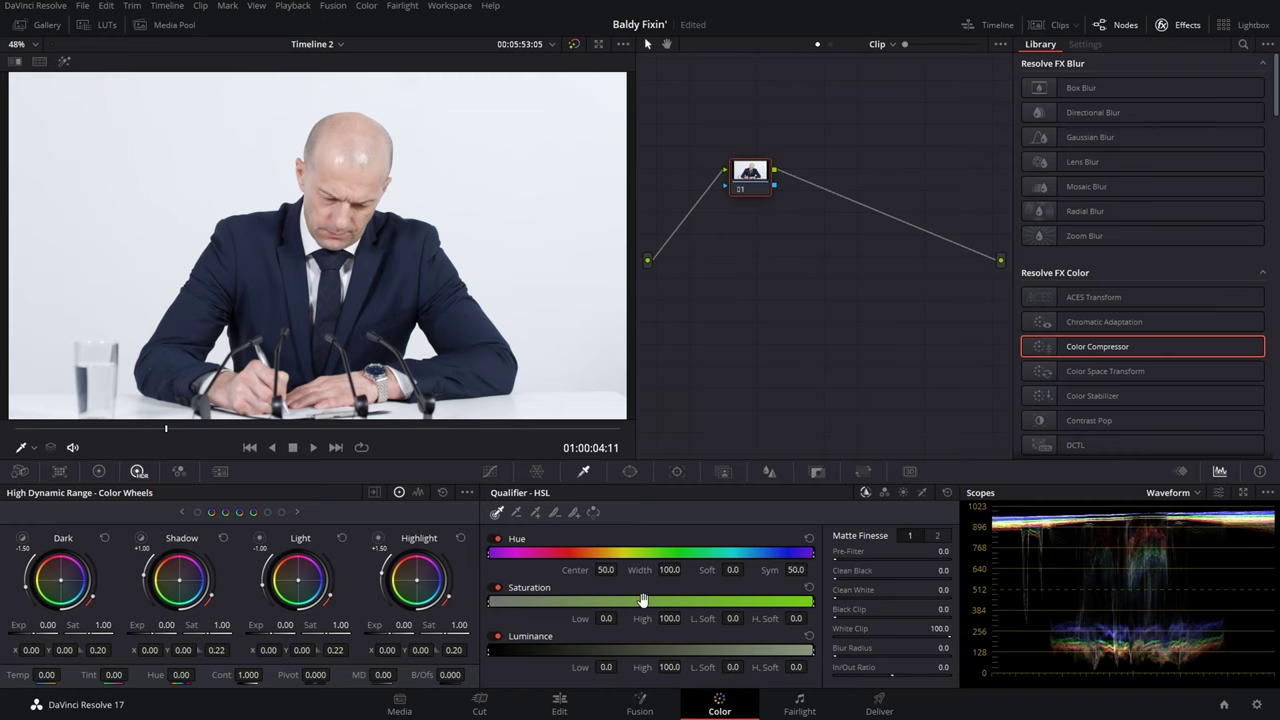
Step: Lower contrast to 0.478 in the Primaries wheels, then reset it to 1.000
{"action": "key", "text": "alt+shift+w"}
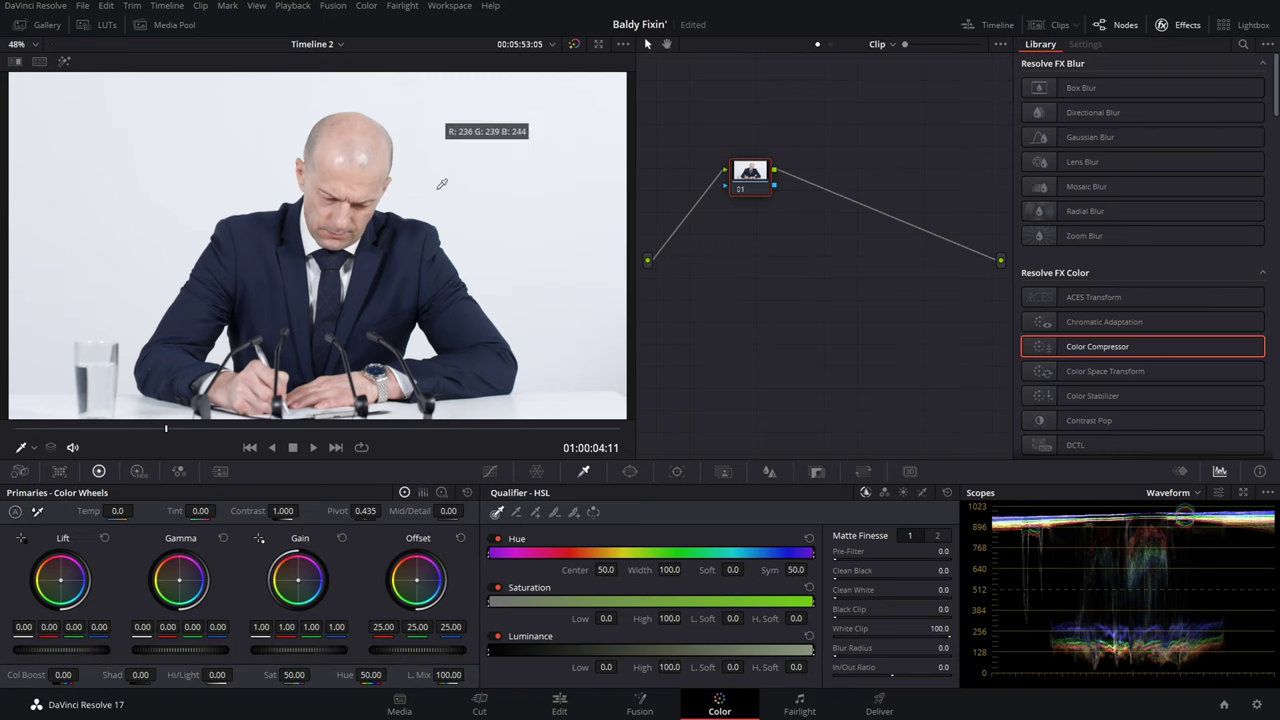
{"action": "left_click_drag", "start_coordinate": [283, 510], "coordinate": [232, 510]}
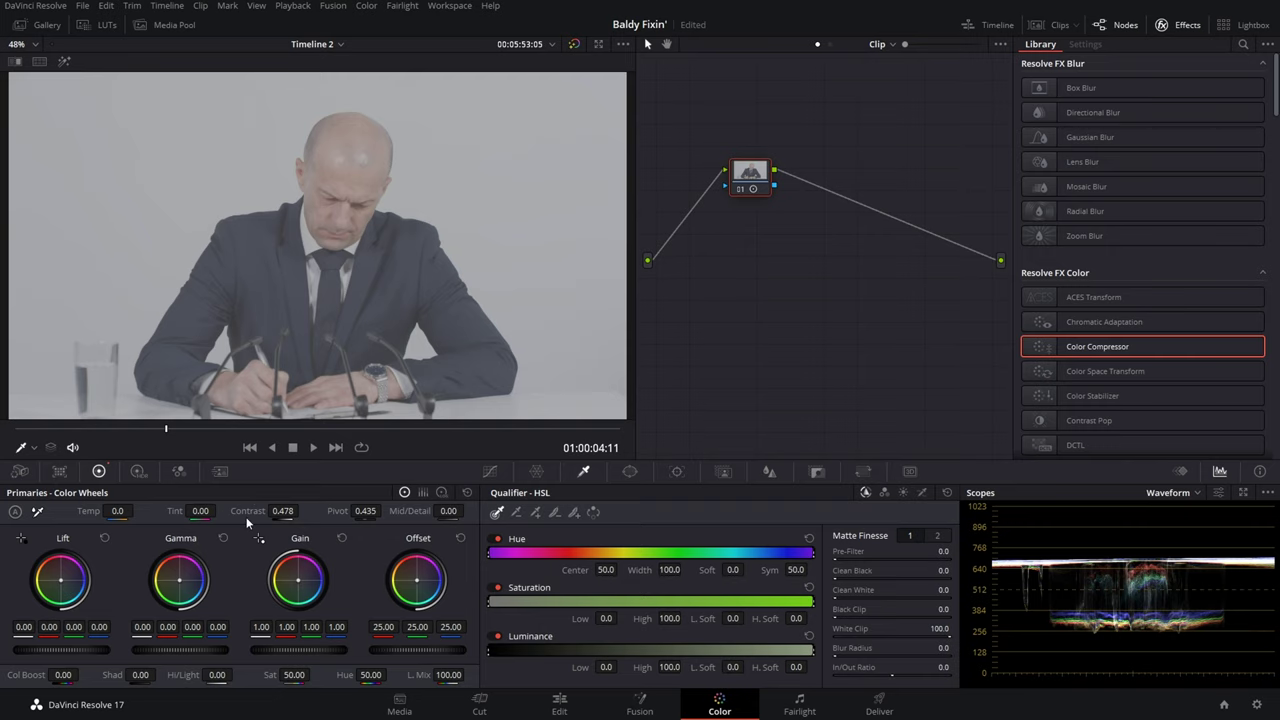
{"action": "double_click", "coordinate": [248, 511]}
{"action": "scroll", "coordinate": [410, 305], "scroll_direction": "up", "scroll_amount": 5}
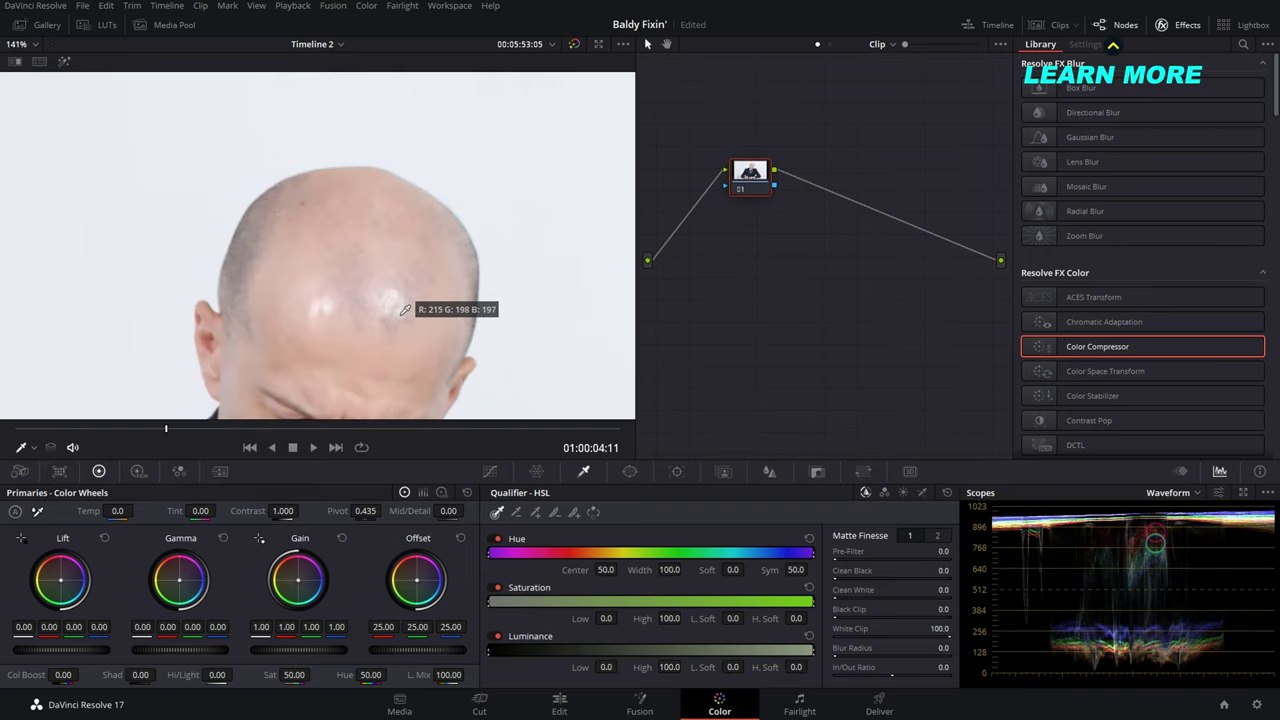
Step: Zoom on the head and drag Mid/Detail to -100 to soften the forehead shine
{"action": "scroll", "coordinate": [400, 300], "scroll_direction": "up", "scroll_amount": 4}
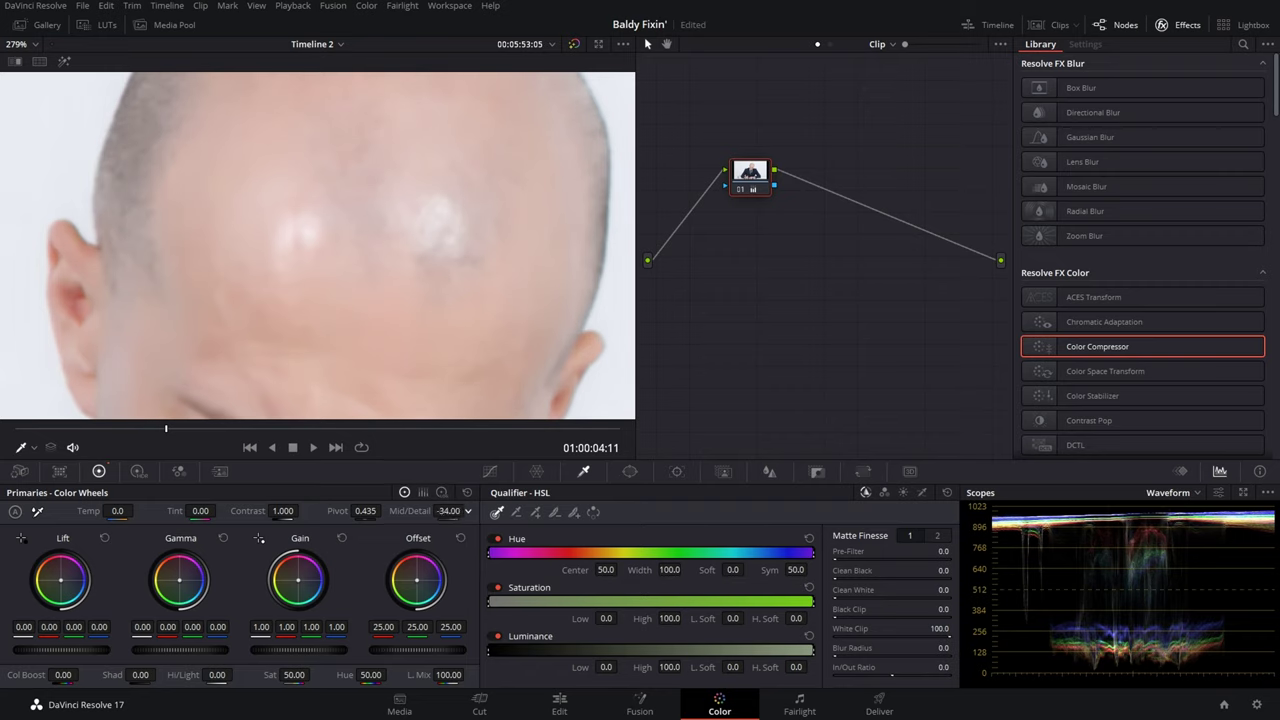
{"action": "left_click_drag", "start_coordinate": [449, 510], "coordinate": [480, 511]}
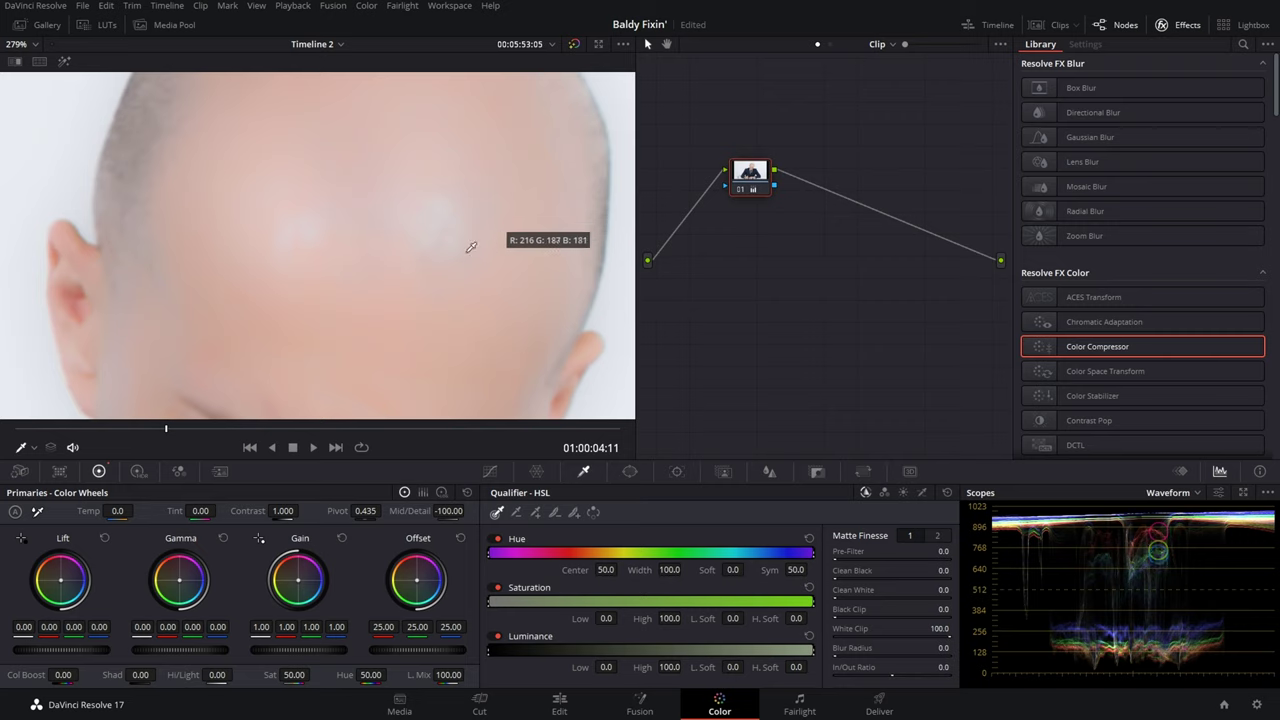
{"action": "key", "text": "shift+z"}
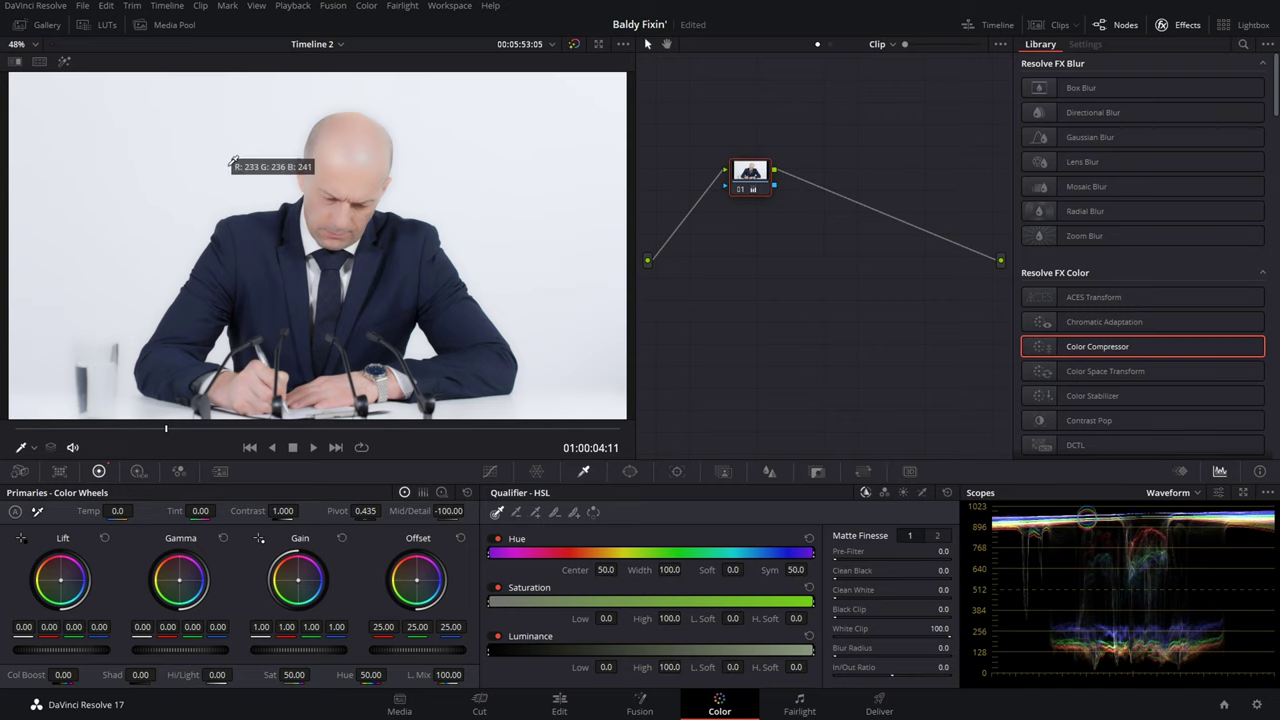
Step: Qualify the forehead skin (Hue 32.3, width 8.3, Luminance 62.6–75.8) and check the matte with Highlight
{"action": "scroll", "coordinate": [373, 205], "scroll_direction": "up", "scroll_amount": 5}
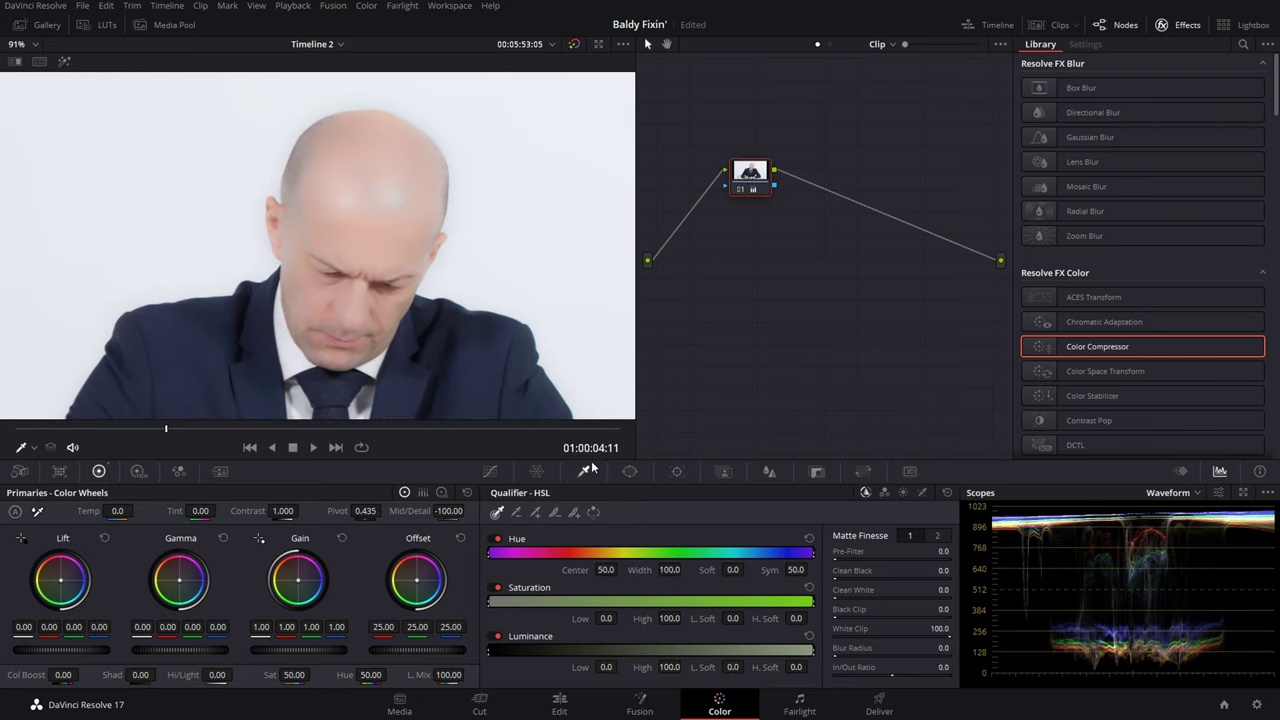
{"action": "left_click", "coordinate": [342, 142]}
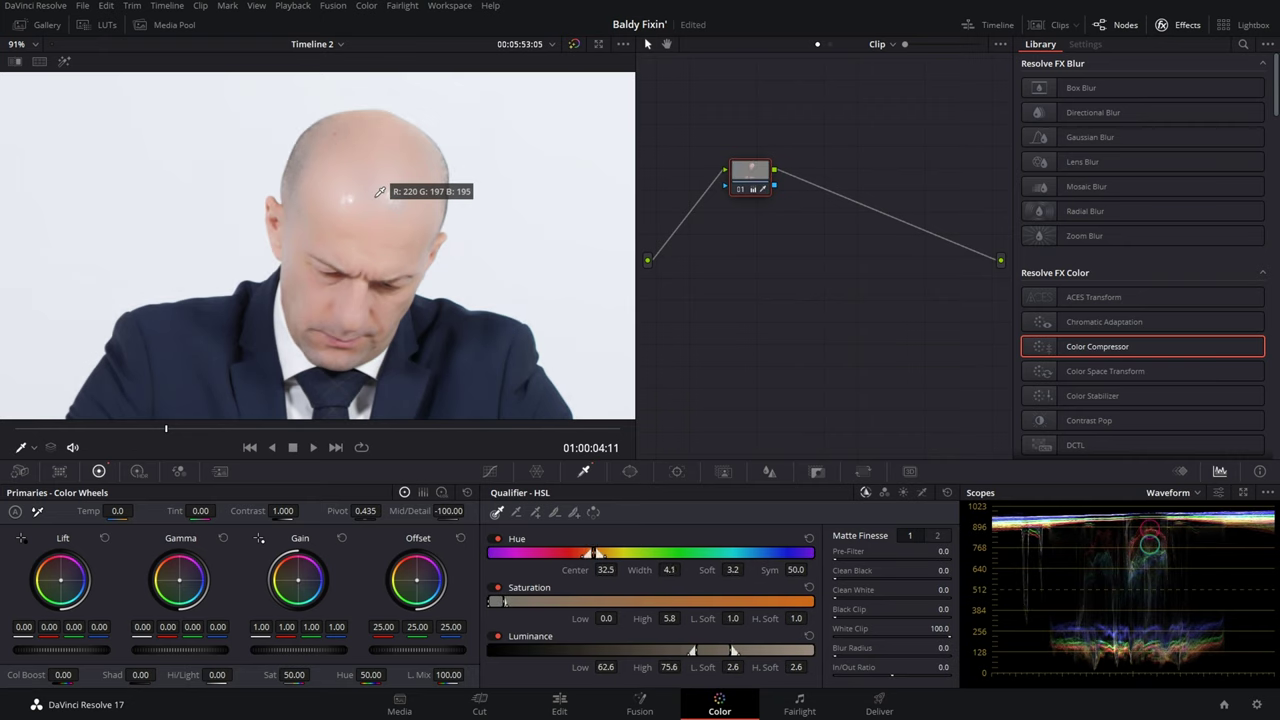
{"action": "left_click", "coordinate": [64, 61]}
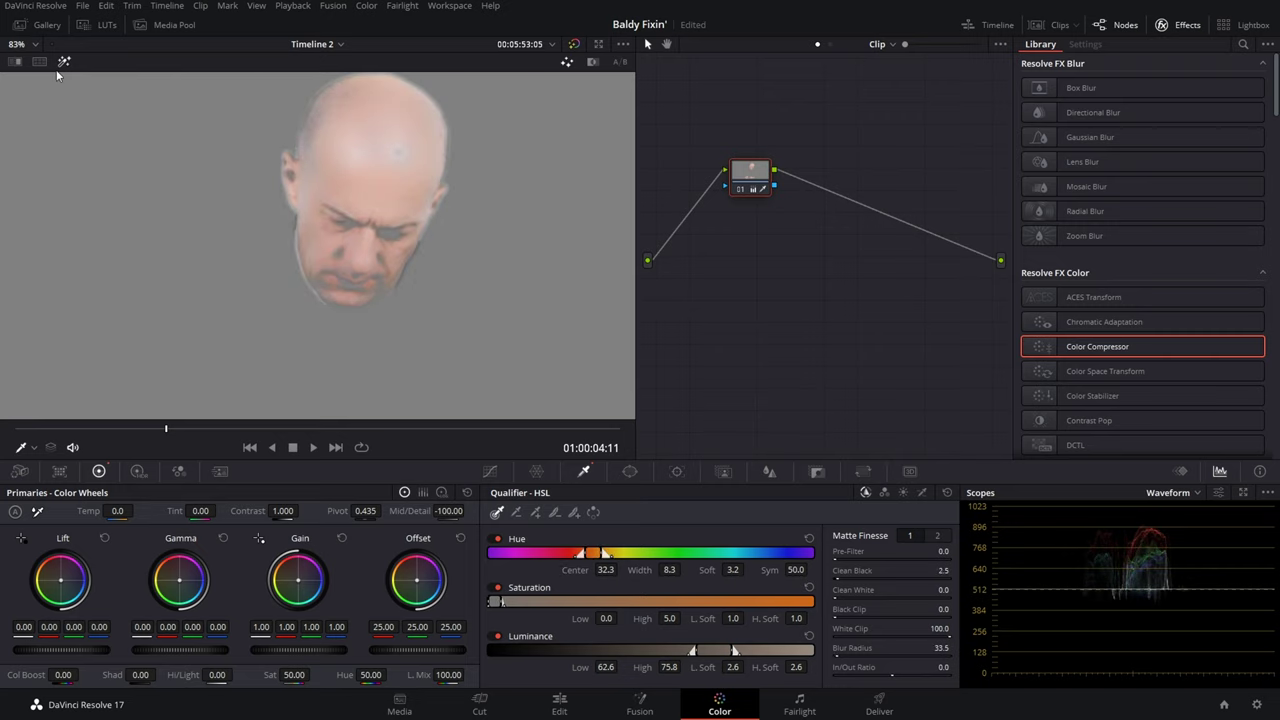
{"action": "left_click", "coordinate": [64, 61]}
{"action": "key", "text": "shift+z"}
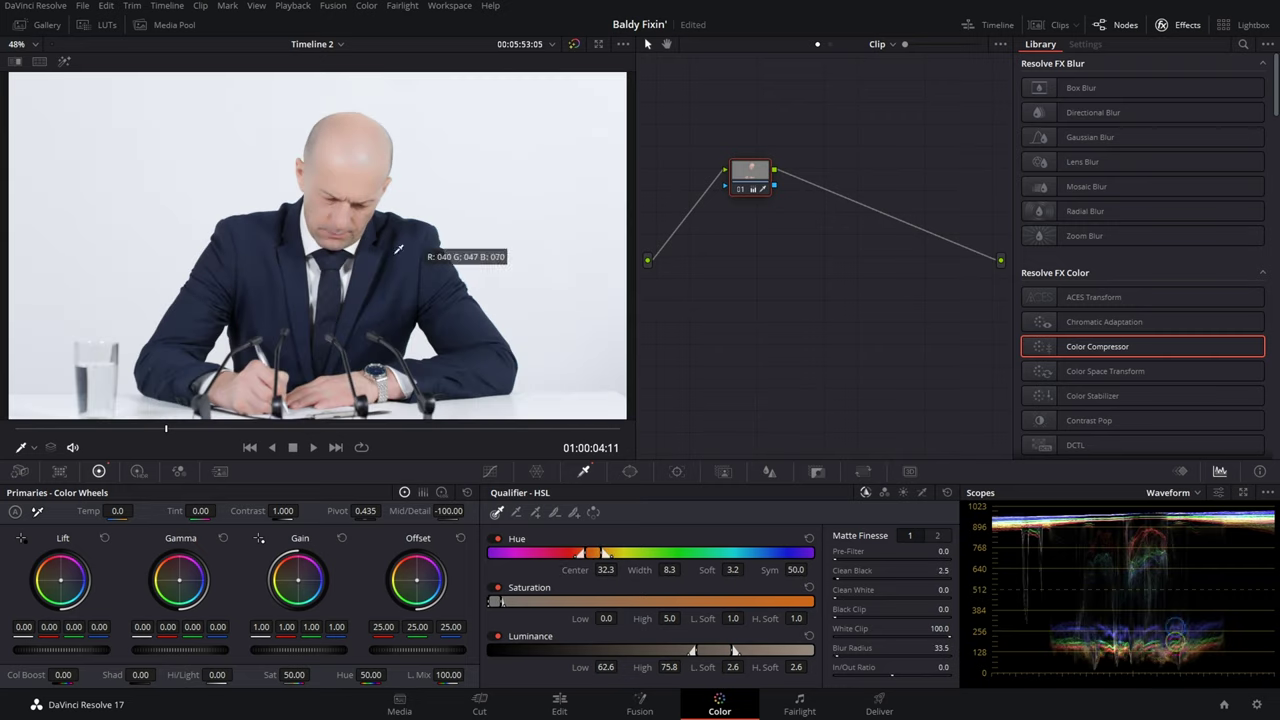
Step: Return the playhead to 01:00:03:15 and bring up the window shapes
{"action": "left_click", "coordinate": [446, 428]}
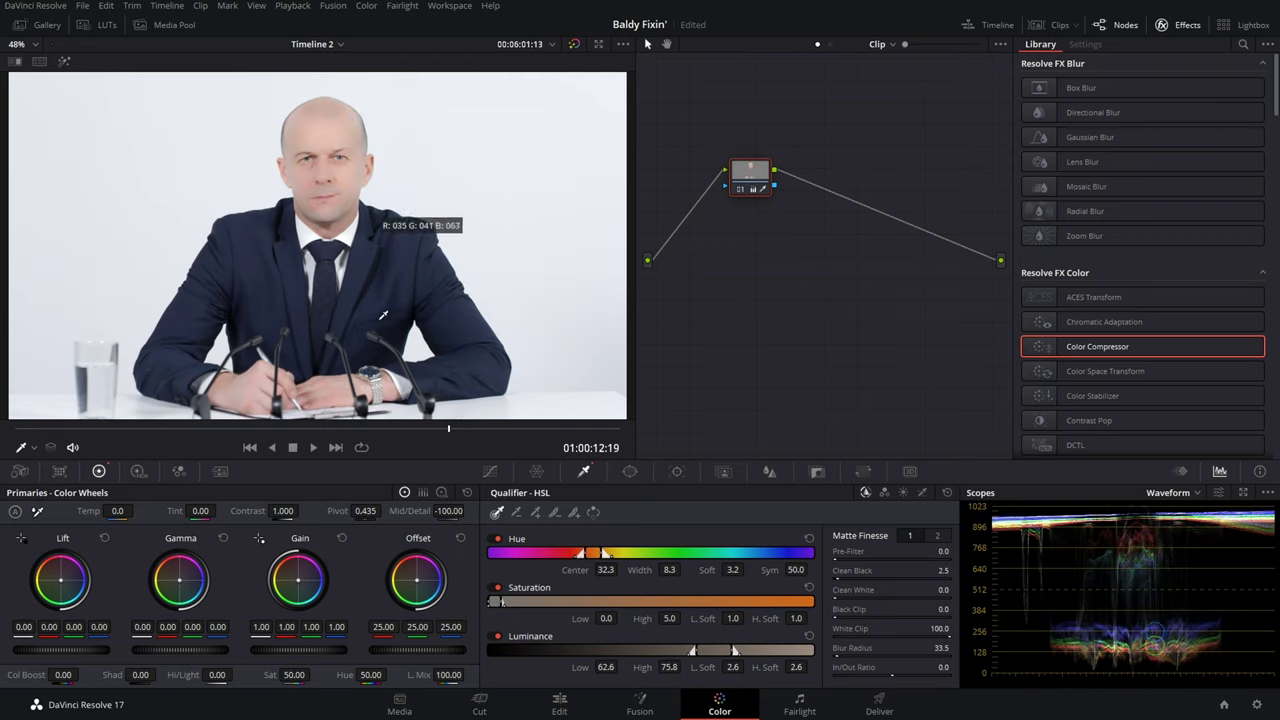
{"action": "left_click_drag", "start_coordinate": [448, 430], "coordinate": [138, 430]}
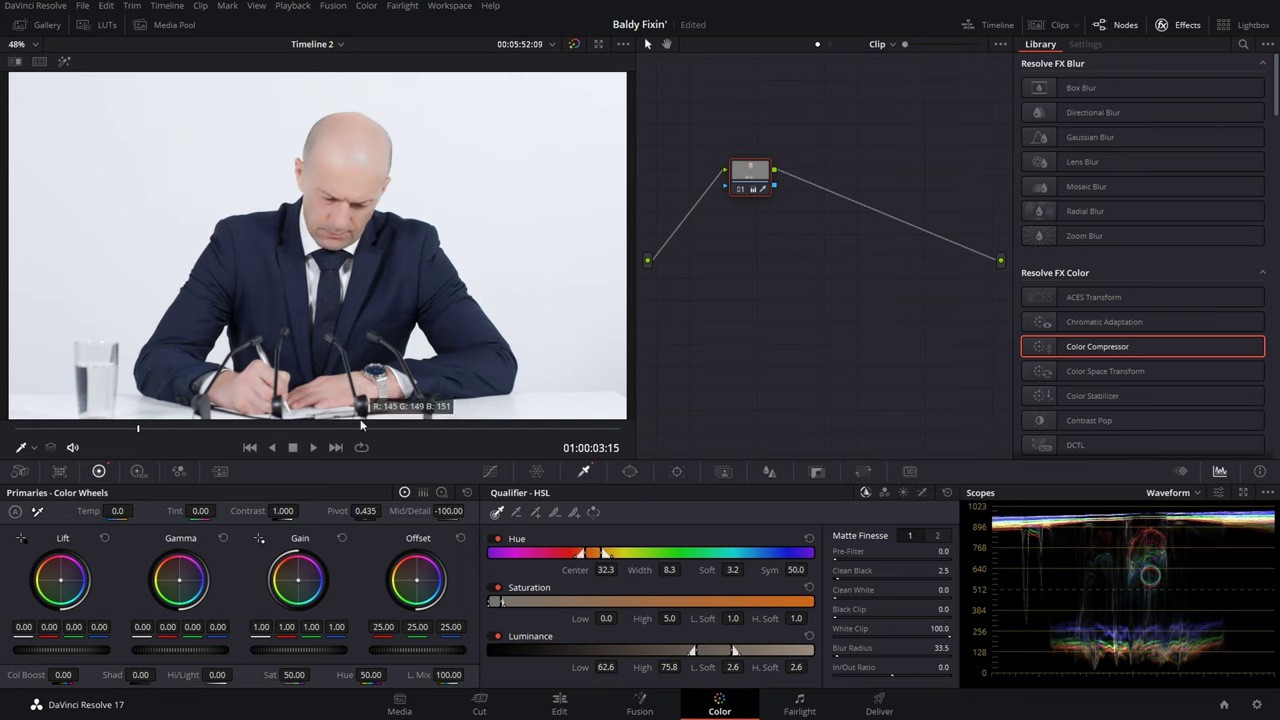
{"action": "left_click", "coordinate": [629, 472]}
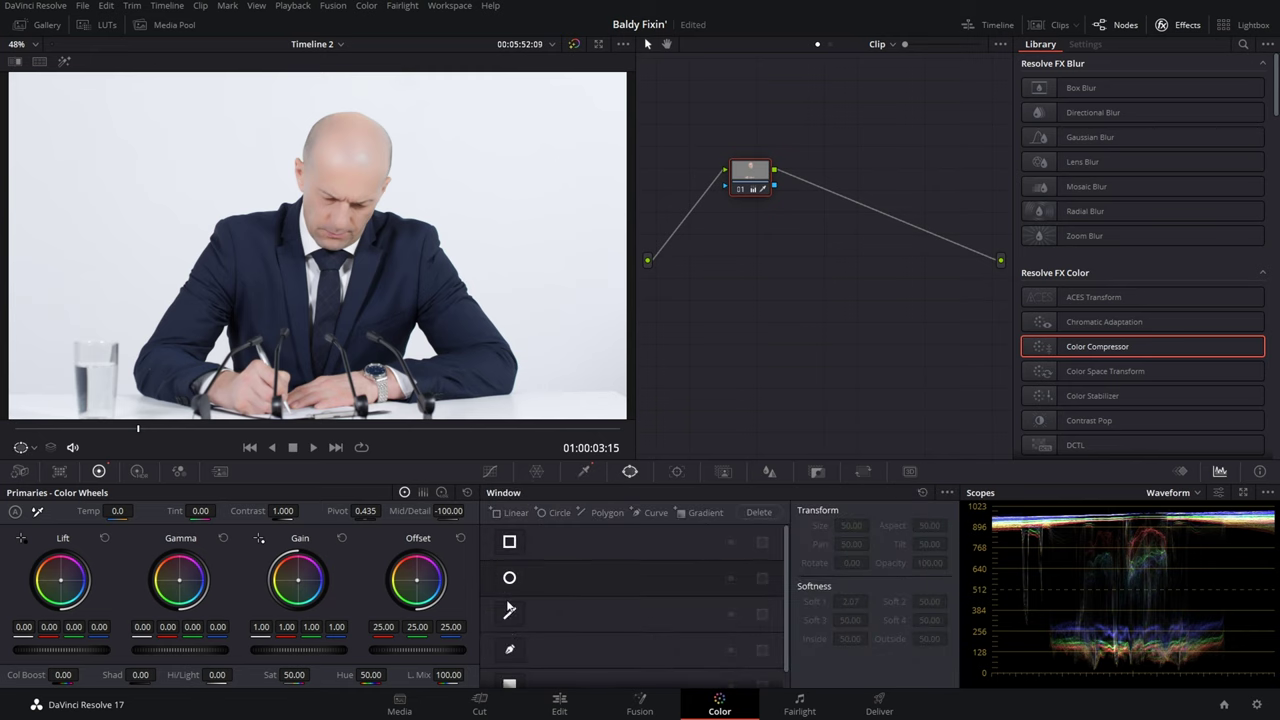
Step: Draw a four-point curve window around the top of the man's head
{"action": "left_click", "coordinate": [510, 650]}
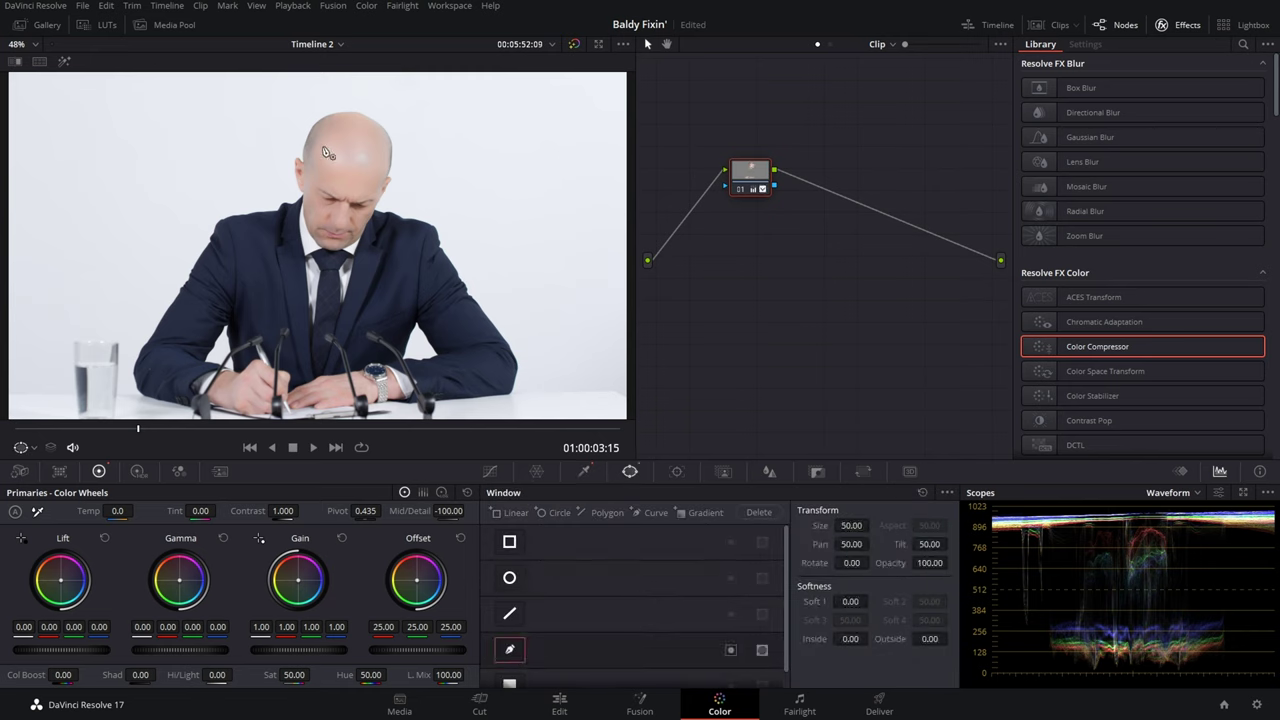
{"action": "left_click", "coordinate": [378, 183]}
{"action": "left_click", "coordinate": [379, 150]}
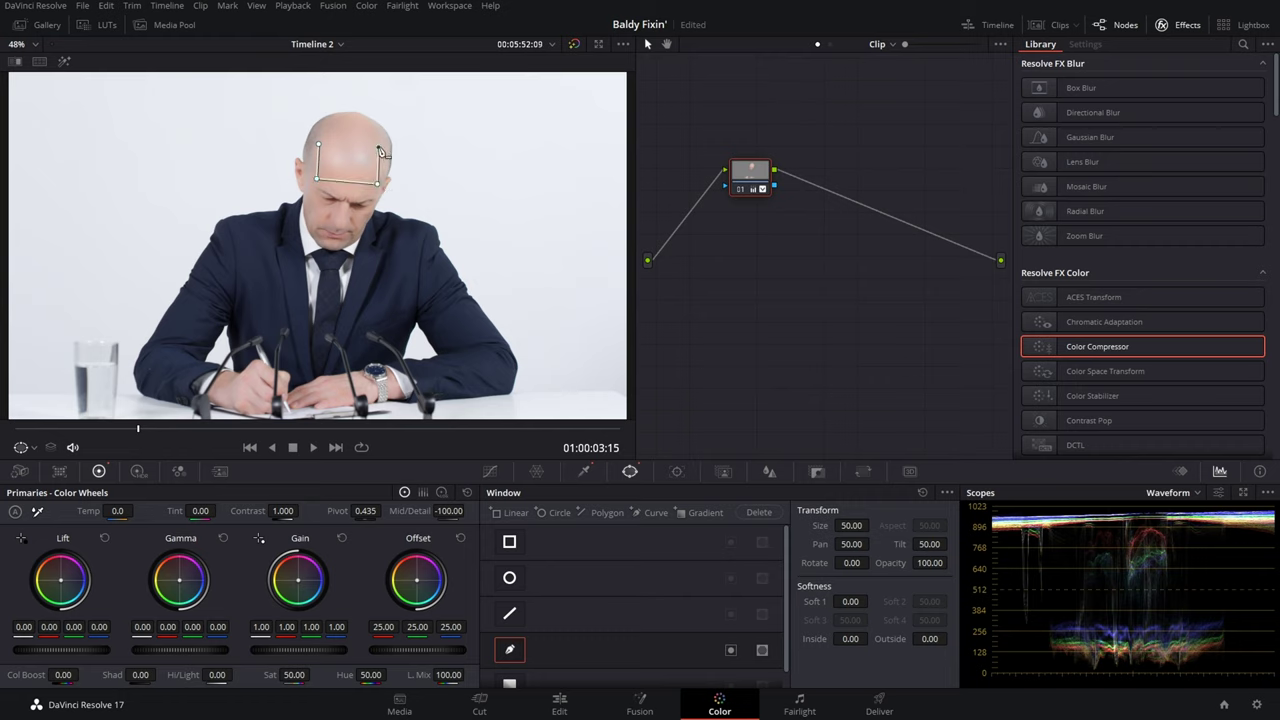
{"action": "left_click", "coordinate": [319, 146]}
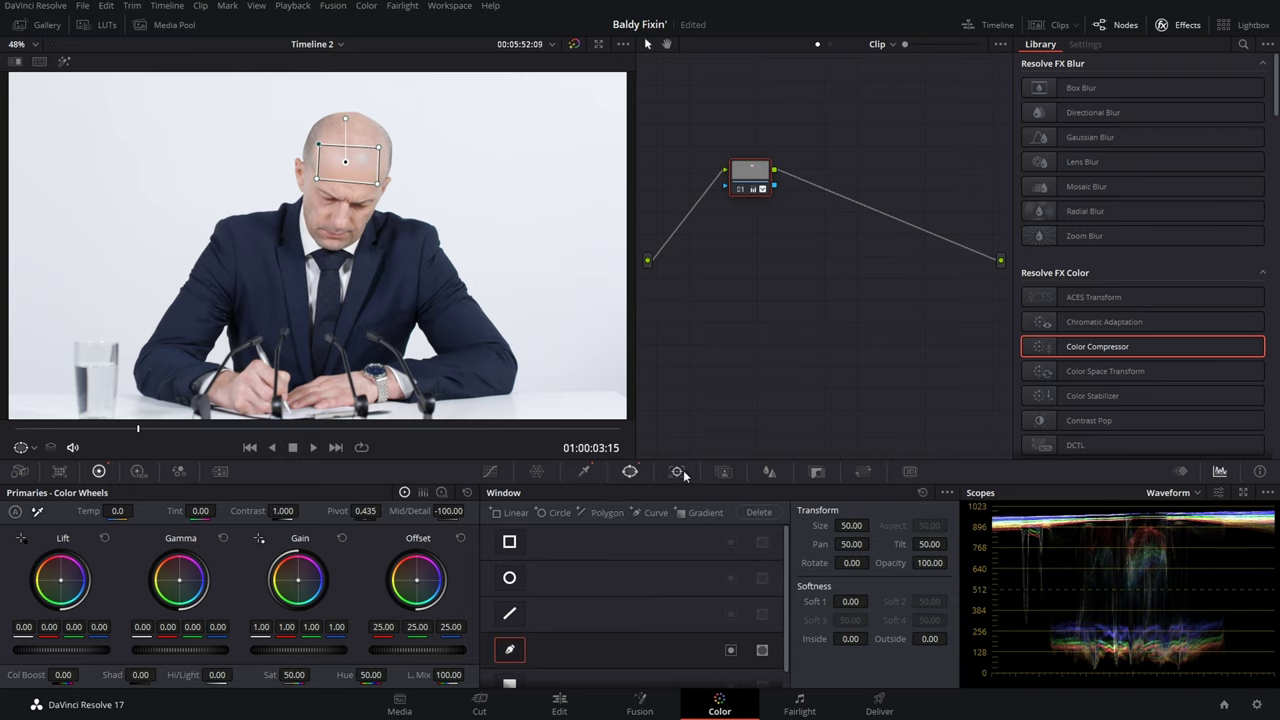
Step: Track the head window forward and backward through the clip
{"action": "mouse_move", "coordinate": [139, 430]}
{"action": "left_mouse_down"}
{"action": "mouse_move", "coordinate": [415, 428]}
{"action": "mouse_move", "coordinate": [186, 428]}
{"action": "mouse_move", "coordinate": [147, 416]}
{"action": "left_mouse_up"}
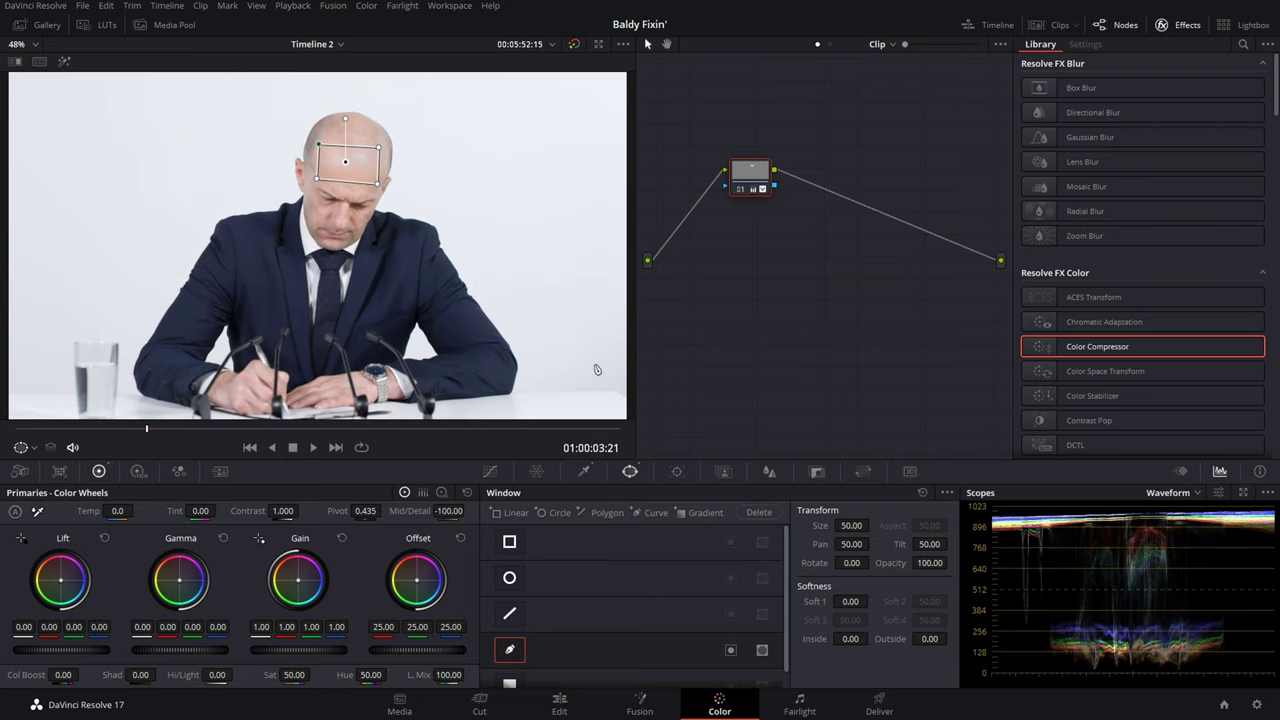
{"action": "left_click", "coordinate": [677, 472]}
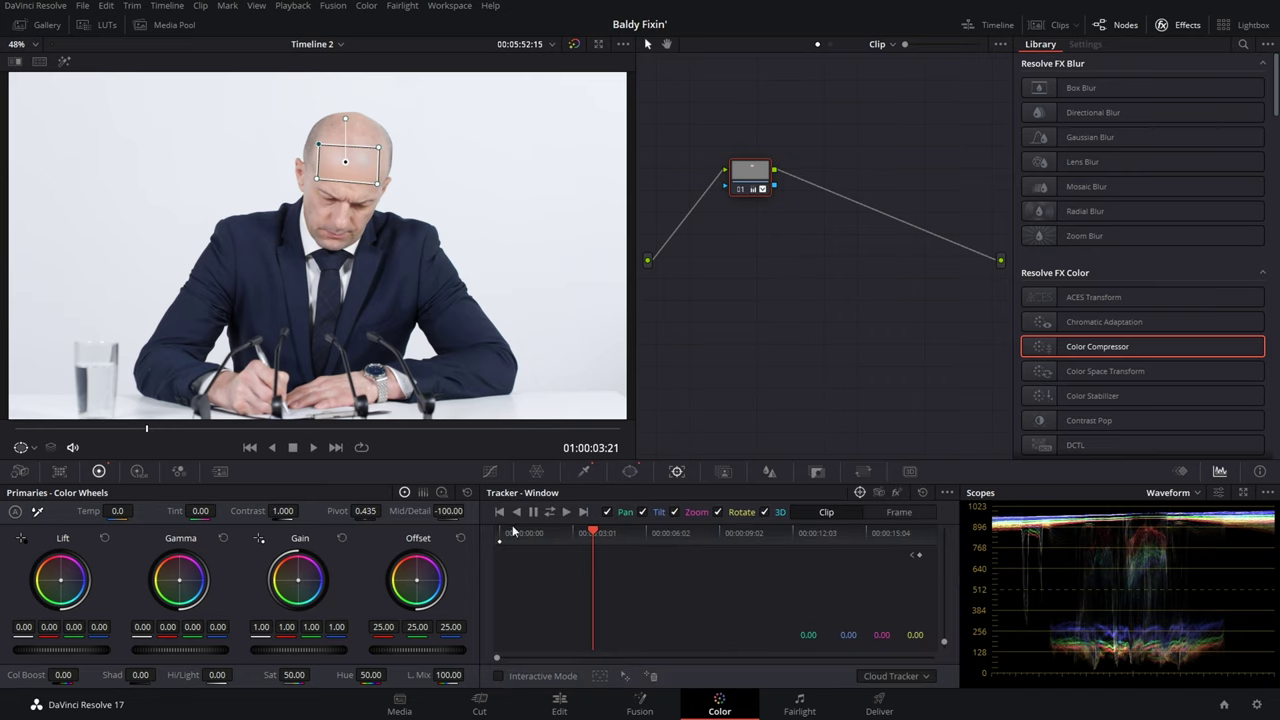
{"action": "left_click", "coordinate": [549, 512]}
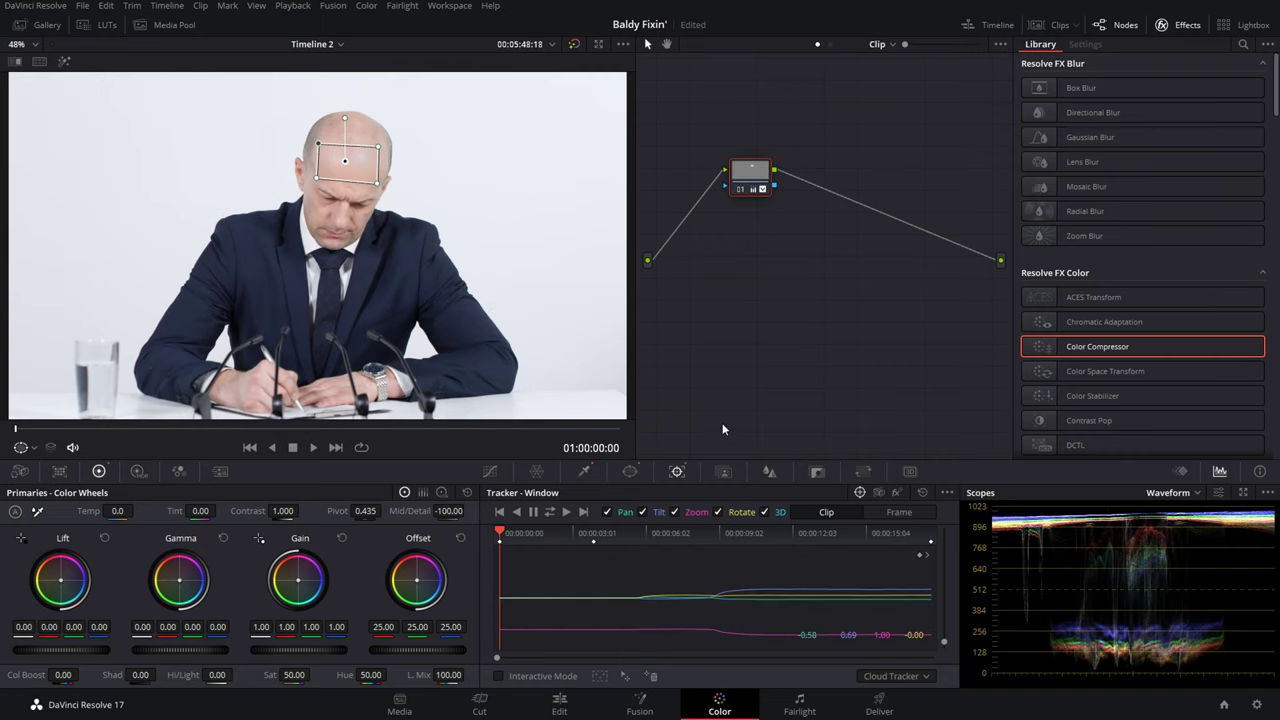
{"action": "left_click", "coordinate": [490, 471]}
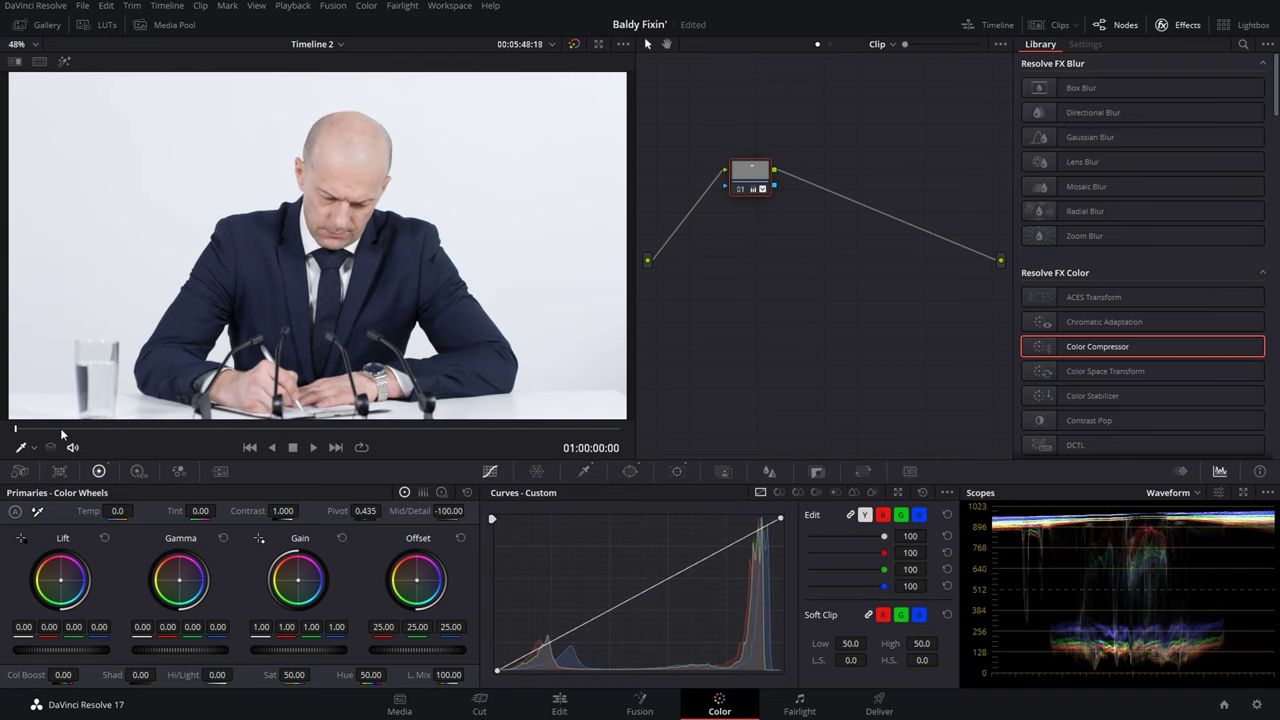
Step: Scrub through the clip to check the window tracking
{"action": "left_click_drag", "start_coordinate": [66, 425], "coordinate": [220, 423]}
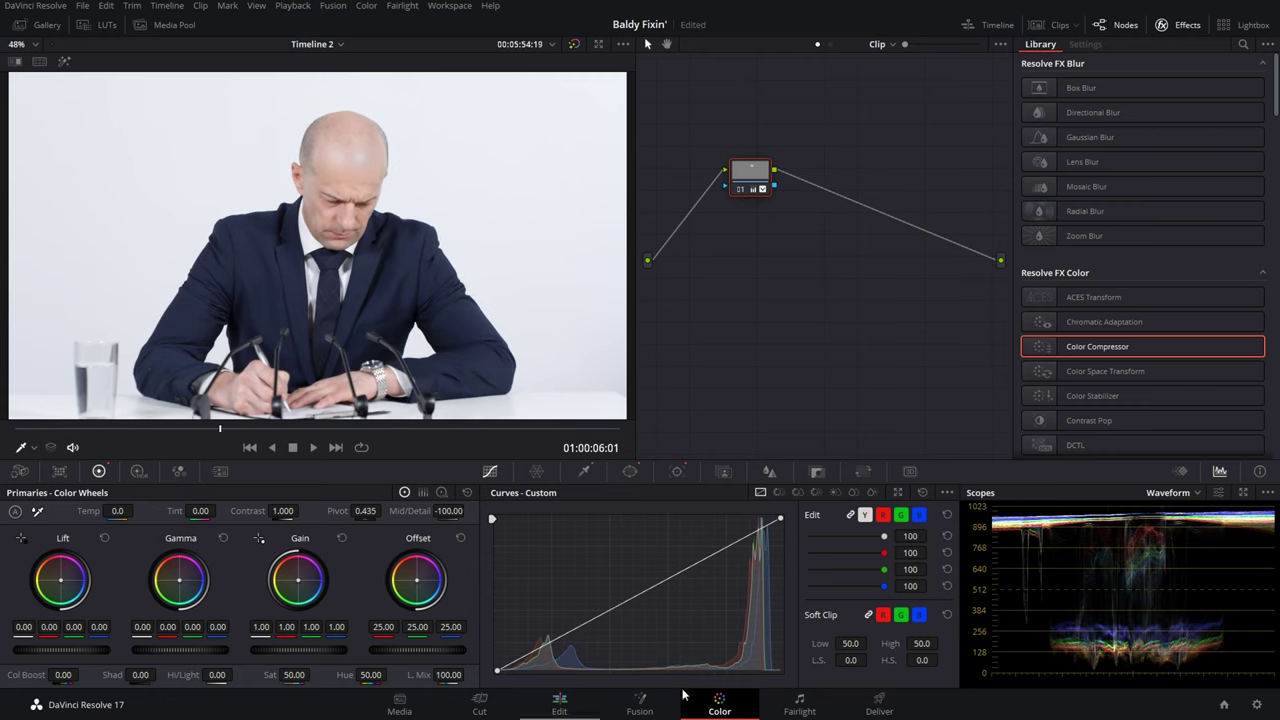
{"action": "left_click", "coordinate": [630, 472]}
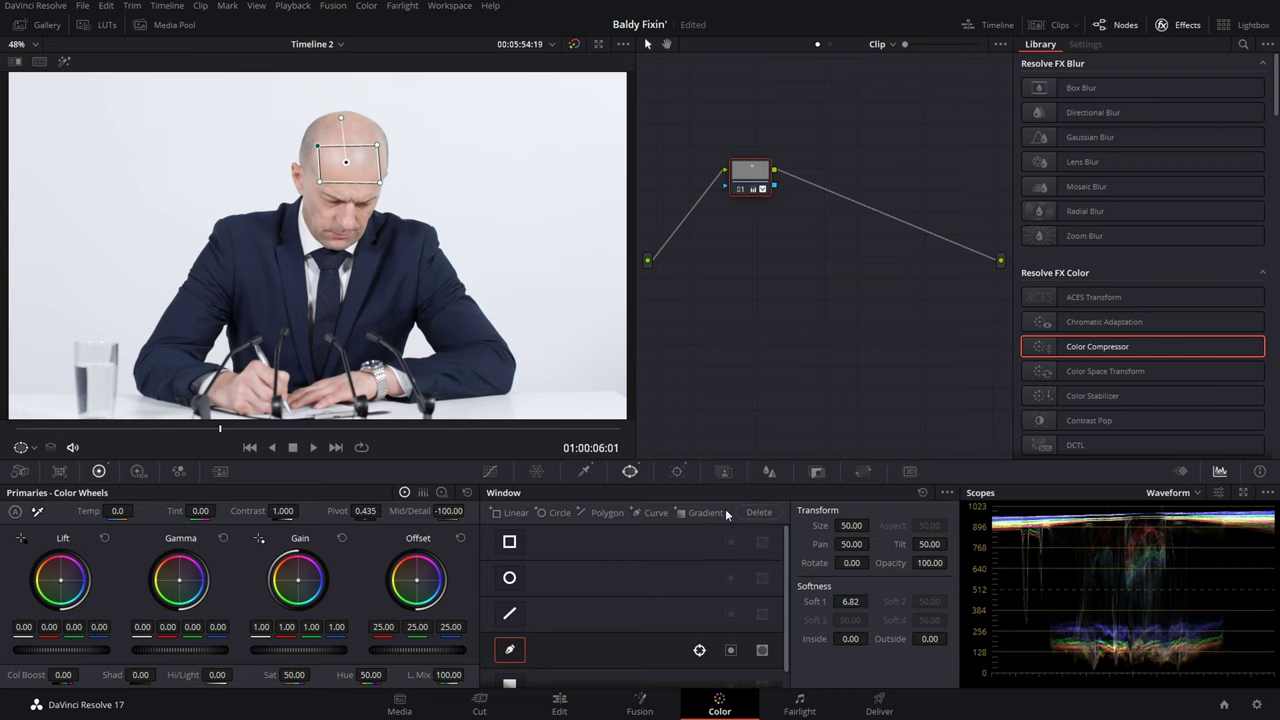
{"action": "left_click", "coordinate": [490, 471]}
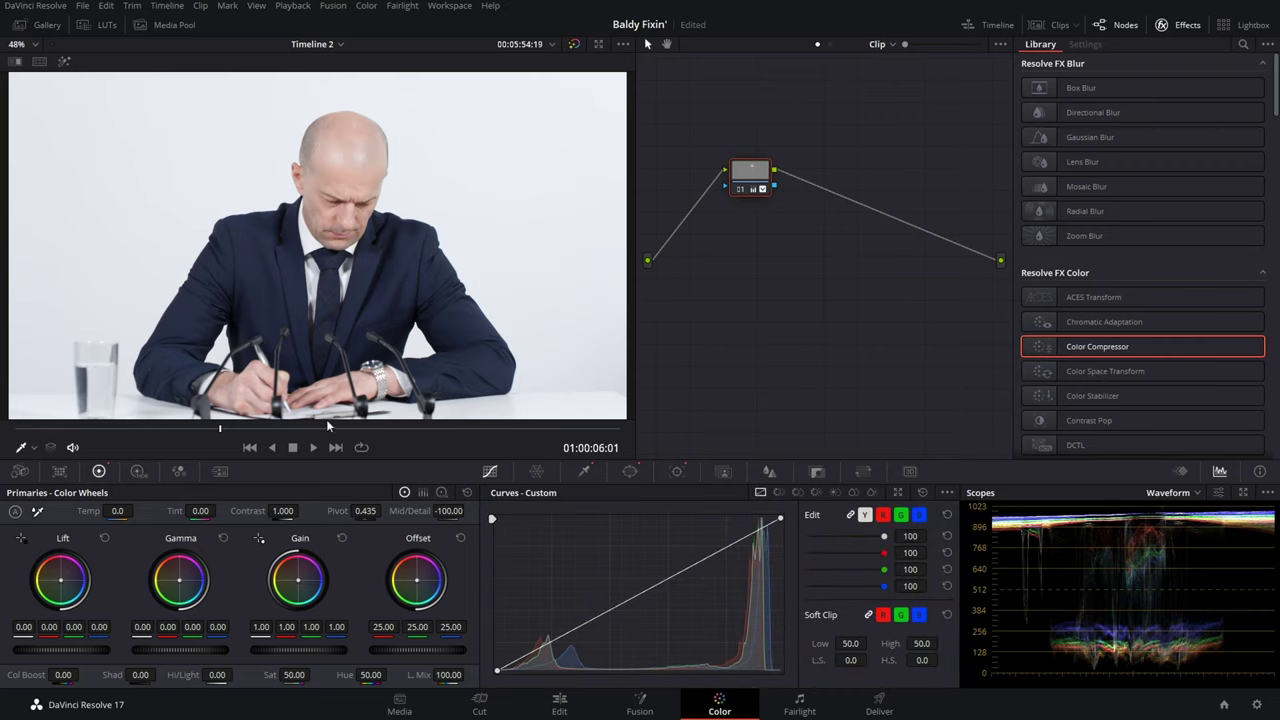
Step: At around 01:00:07:00, ease Mid/Detail back from -100 and add serial node 02
{"action": "left_click_drag", "start_coordinate": [327, 427], "coordinate": [214, 422]}
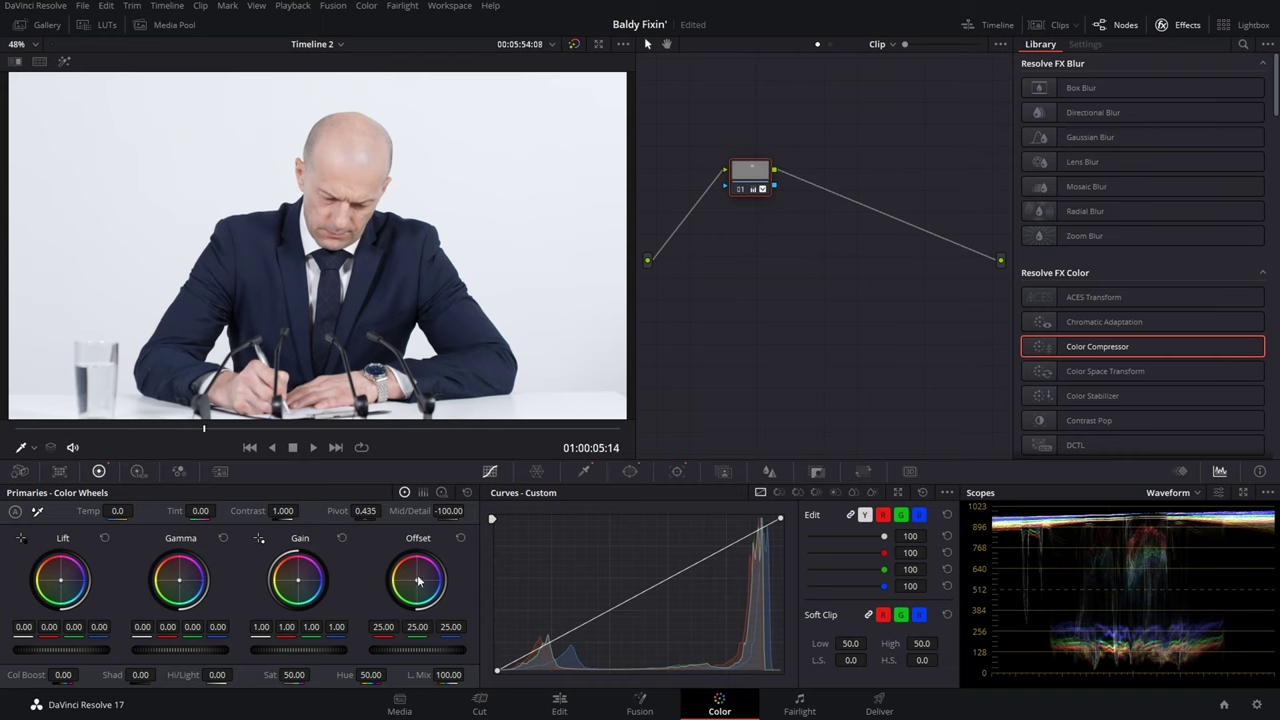
{"action": "left_click_drag", "start_coordinate": [450, 510], "coordinate": [467, 511]}
{"action": "key", "text": "alt+s"}
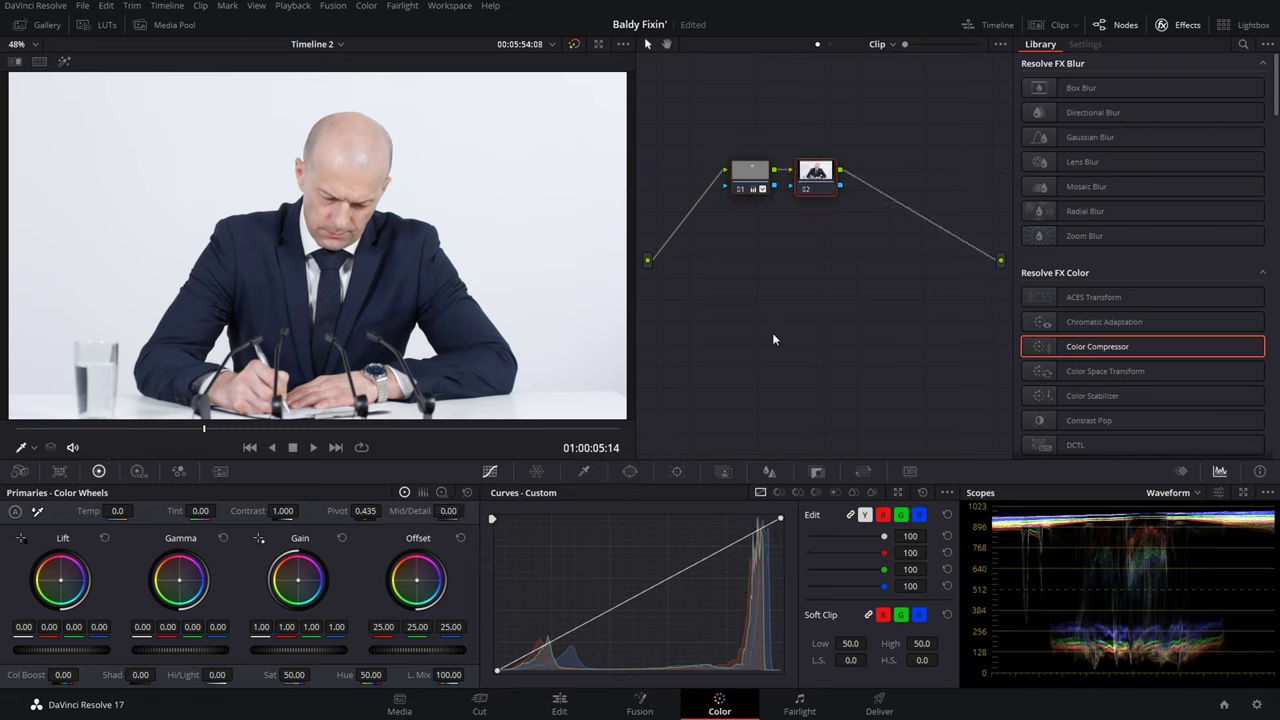
Step: Disable the window on node 02
{"action": "left_click", "coordinate": [759, 186]}
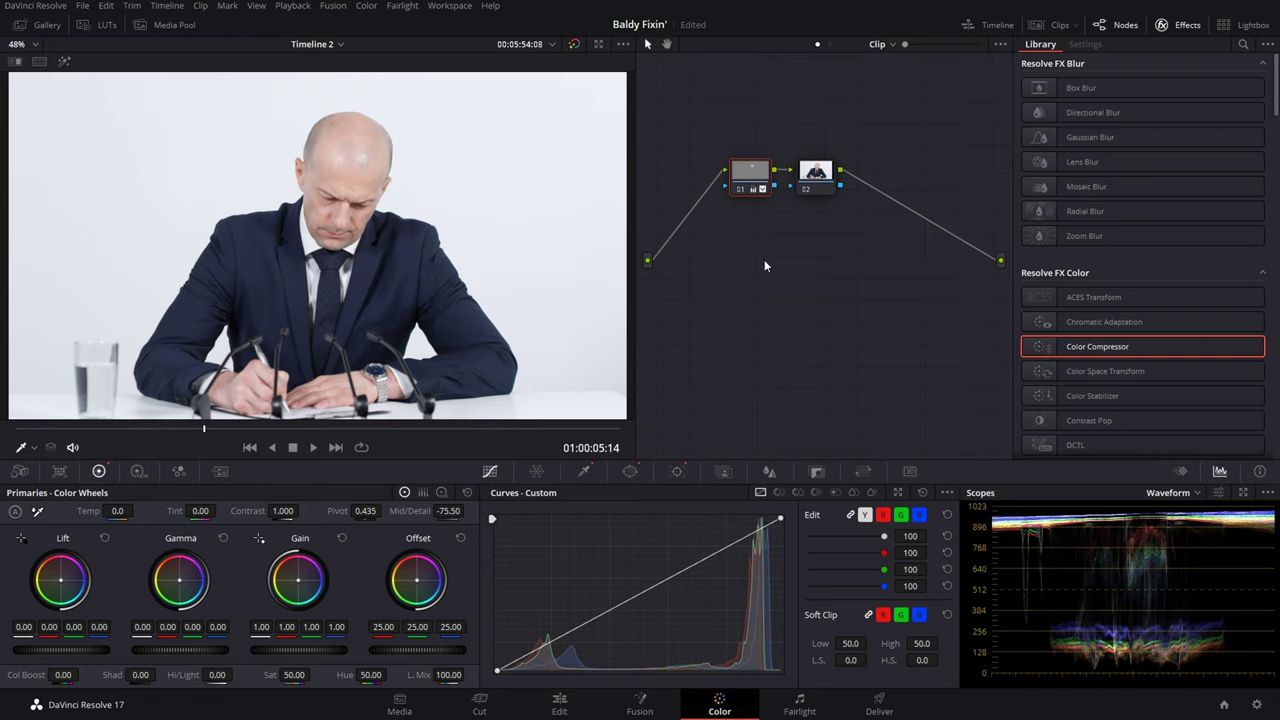
{"action": "left_click", "coordinate": [811, 186]}
{"action": "left_click", "coordinate": [640, 474]}
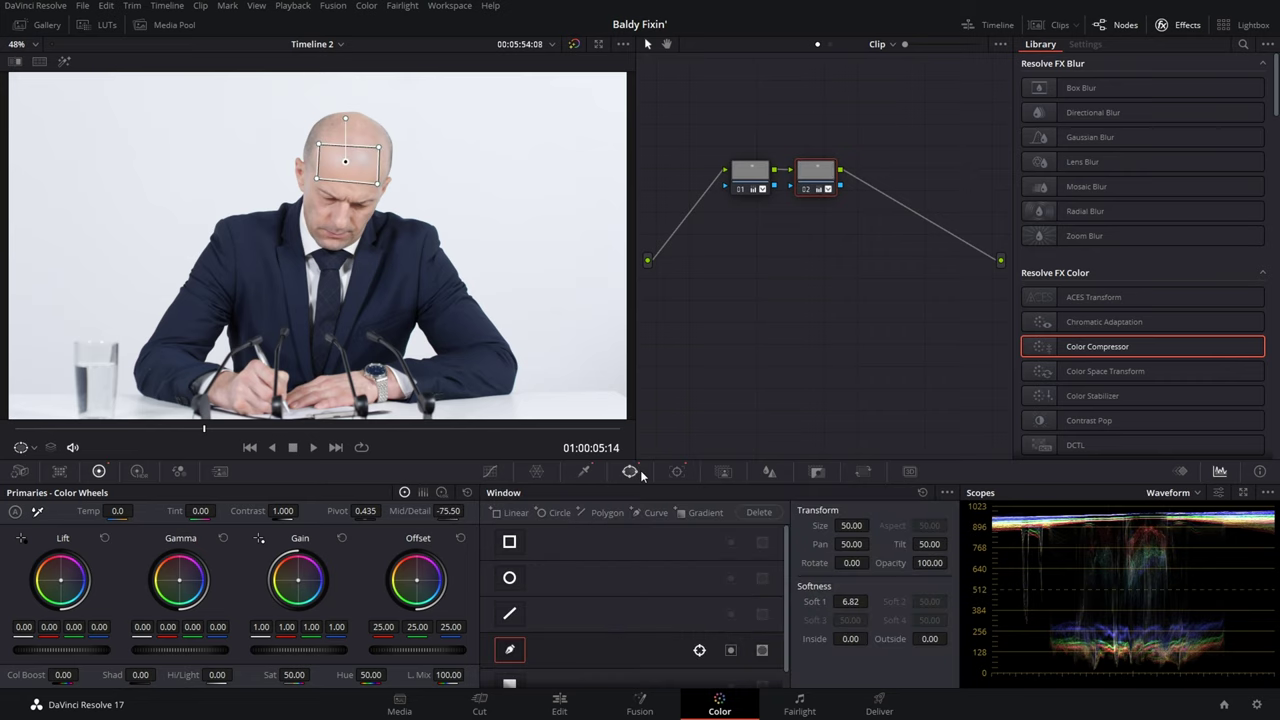
{"action": "left_click", "coordinate": [512, 653]}
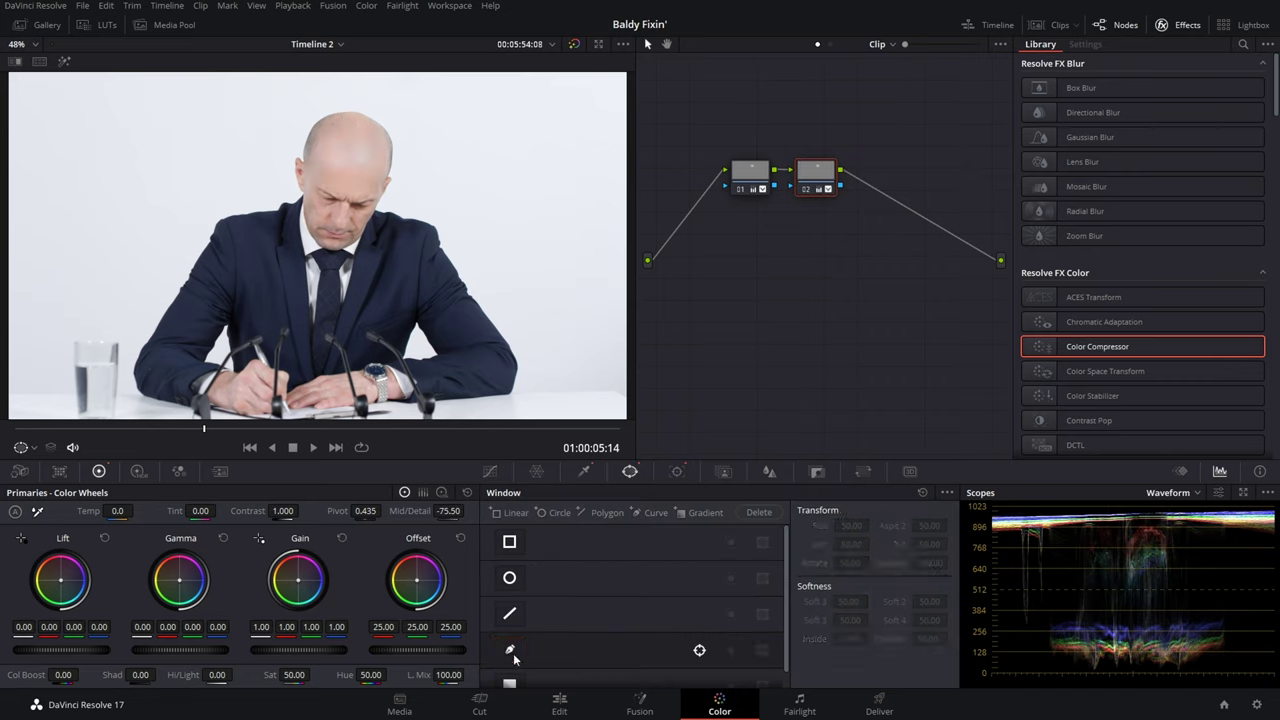
Step: Reset node 02's Mid/Detail to 0.00 and check the skin matte with Highlight
{"action": "double_click", "coordinate": [411, 514]}
{"action": "left_click", "coordinate": [64, 61]}
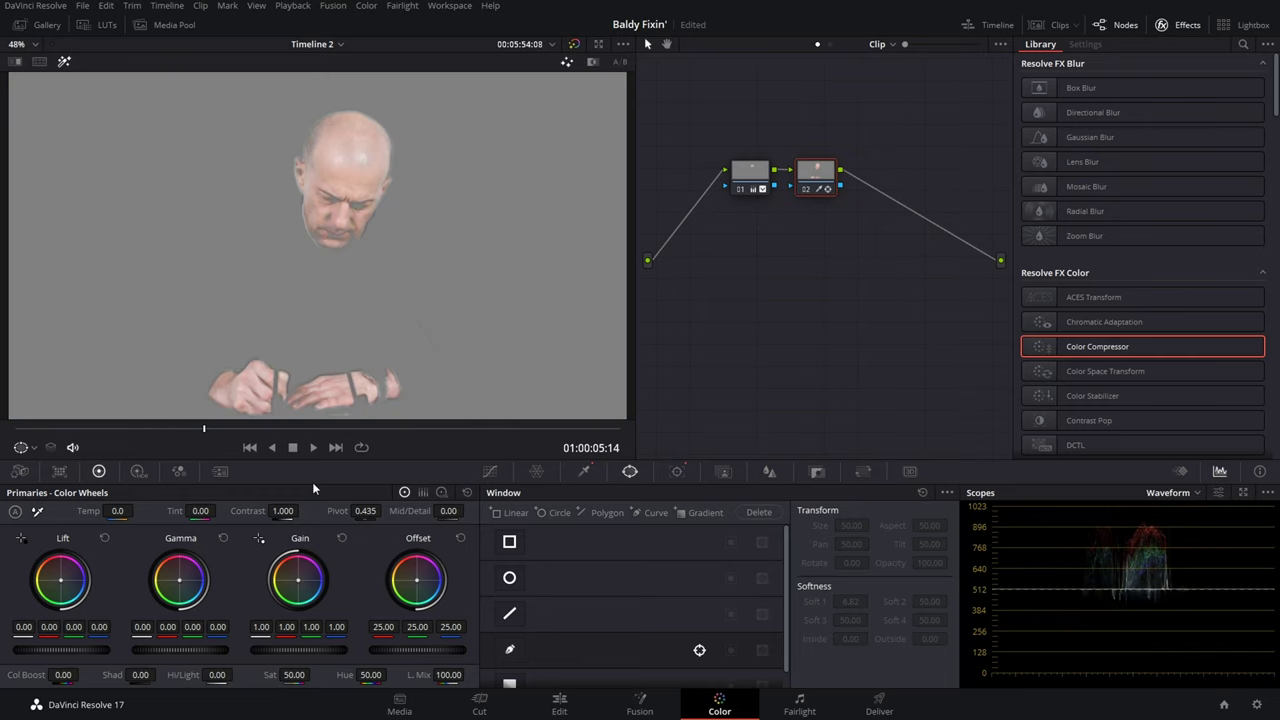
{"action": "left_click", "coordinate": [64, 61]}
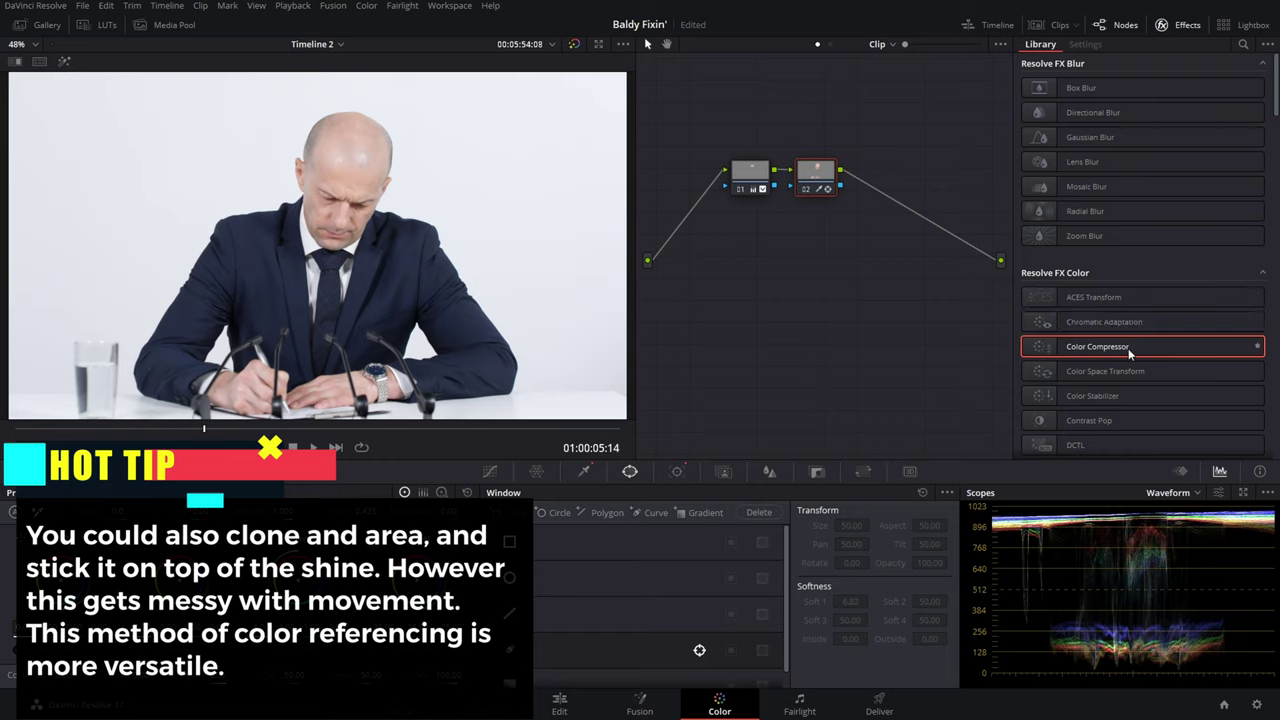
Step: Apply Color Compressor to node 02 and eyedrop the head's skin tone as target
{"action": "left_click_drag", "start_coordinate": [1129, 352], "coordinate": [812, 181]}
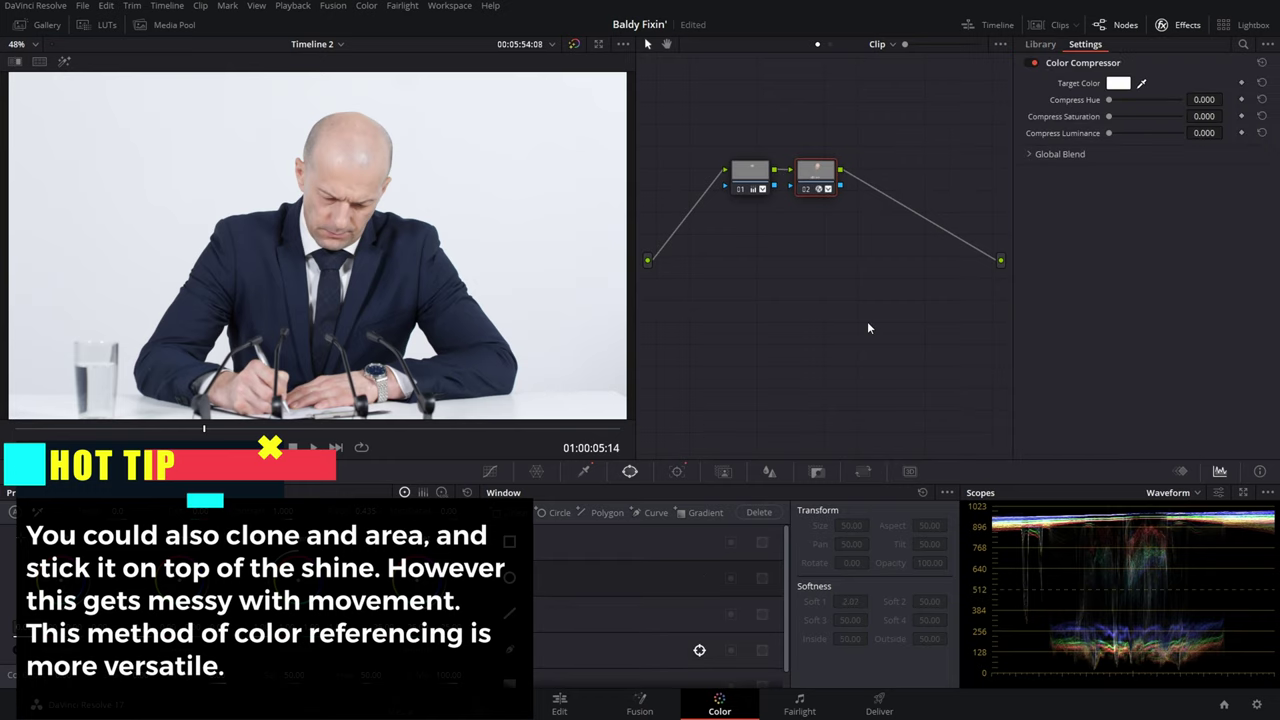
{"action": "left_click", "coordinate": [1142, 85]}
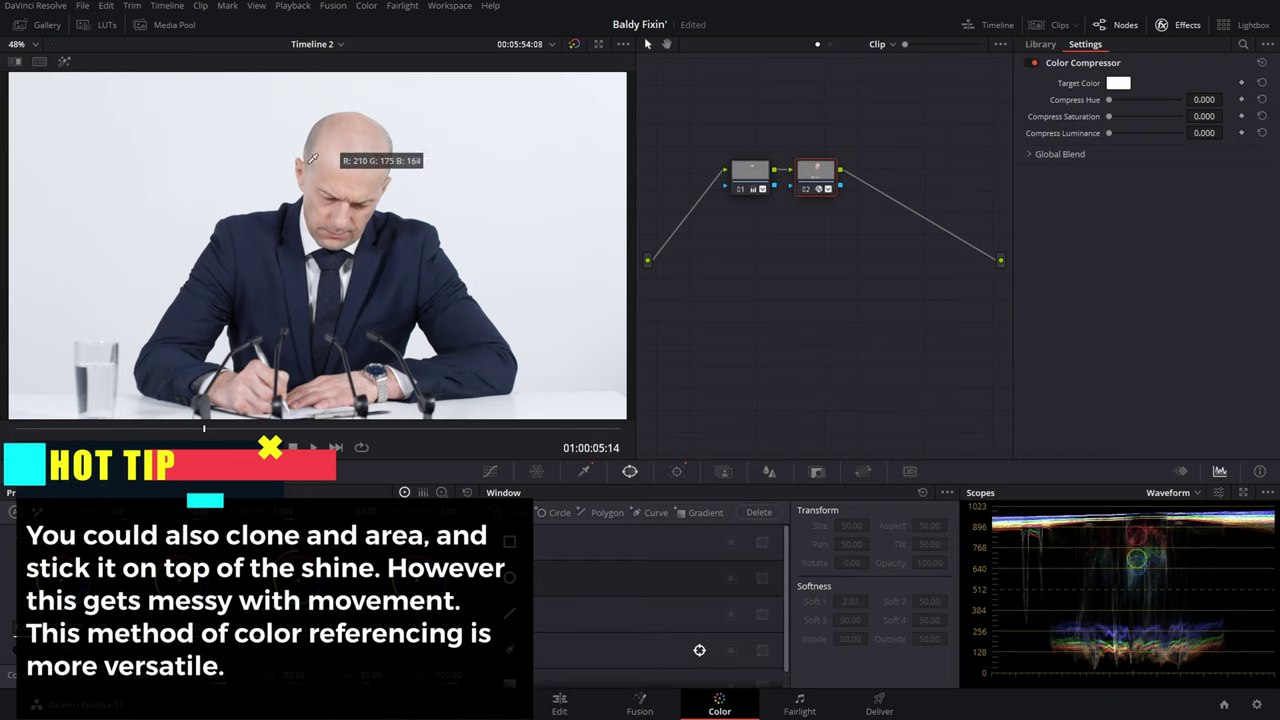
{"action": "scroll", "coordinate": [395, 235], "scroll_direction": "up", "scroll_amount": 2}
{"action": "scroll", "coordinate": [395, 235], "scroll_direction": "up", "scroll_amount": 5}
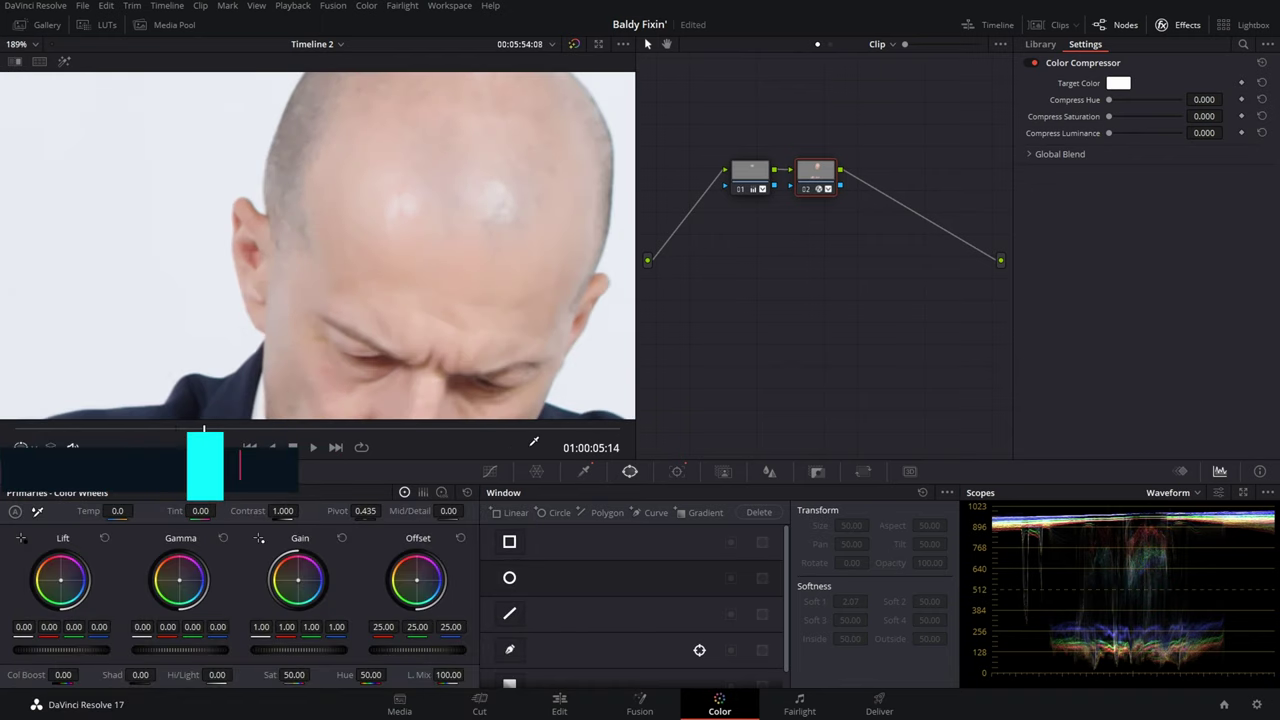
{"action": "left_click", "coordinate": [513, 277]}
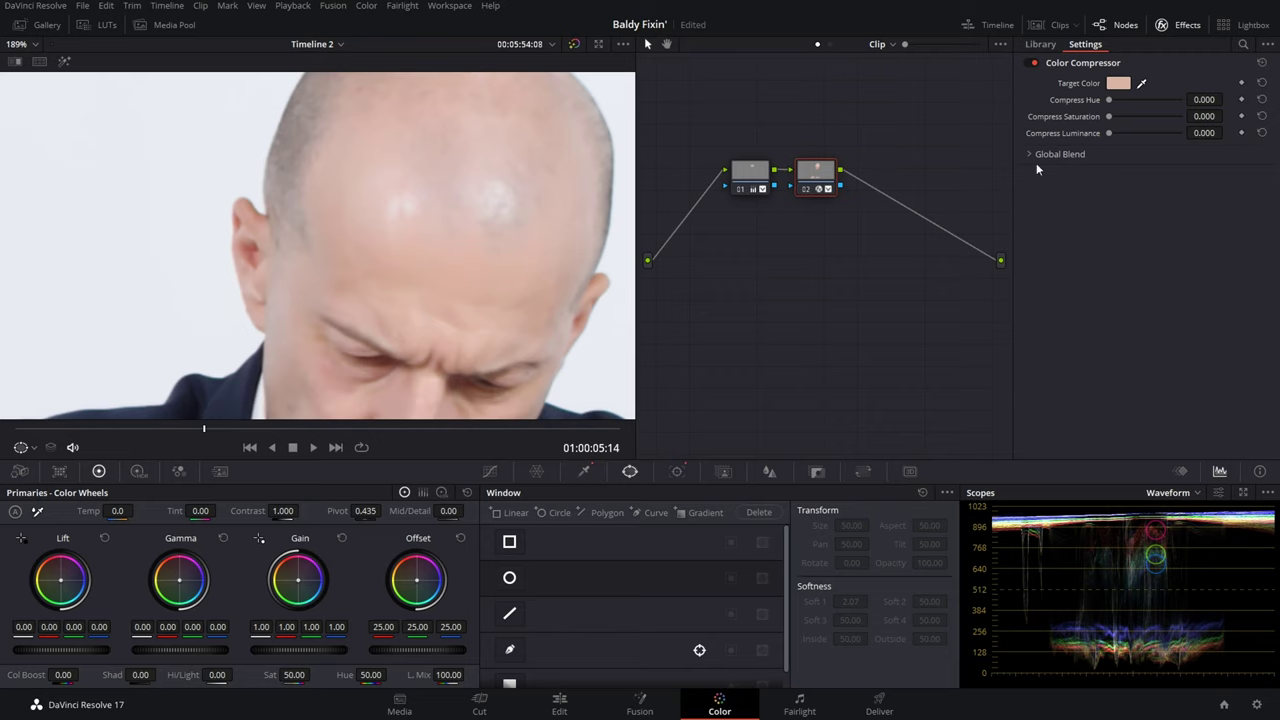
Step: Set Compress Hue 0.413, Saturation 0.275, Luminance 0.229 and slightly darken the target colour
{"action": "mouse_move", "coordinate": [1109, 100]}
{"action": "left_mouse_down"}
{"action": "mouse_move", "coordinate": [1139, 101]}
{"action": "mouse_move", "coordinate": [1128, 117]}
{"action": "left_mouse_up"}
{"action": "mouse_move", "coordinate": [1109, 133]}
{"action": "left_mouse_down"}
{"action": "mouse_move", "coordinate": [1134, 141]}
{"action": "mouse_move", "coordinate": [1125, 135]}
{"action": "left_mouse_up"}
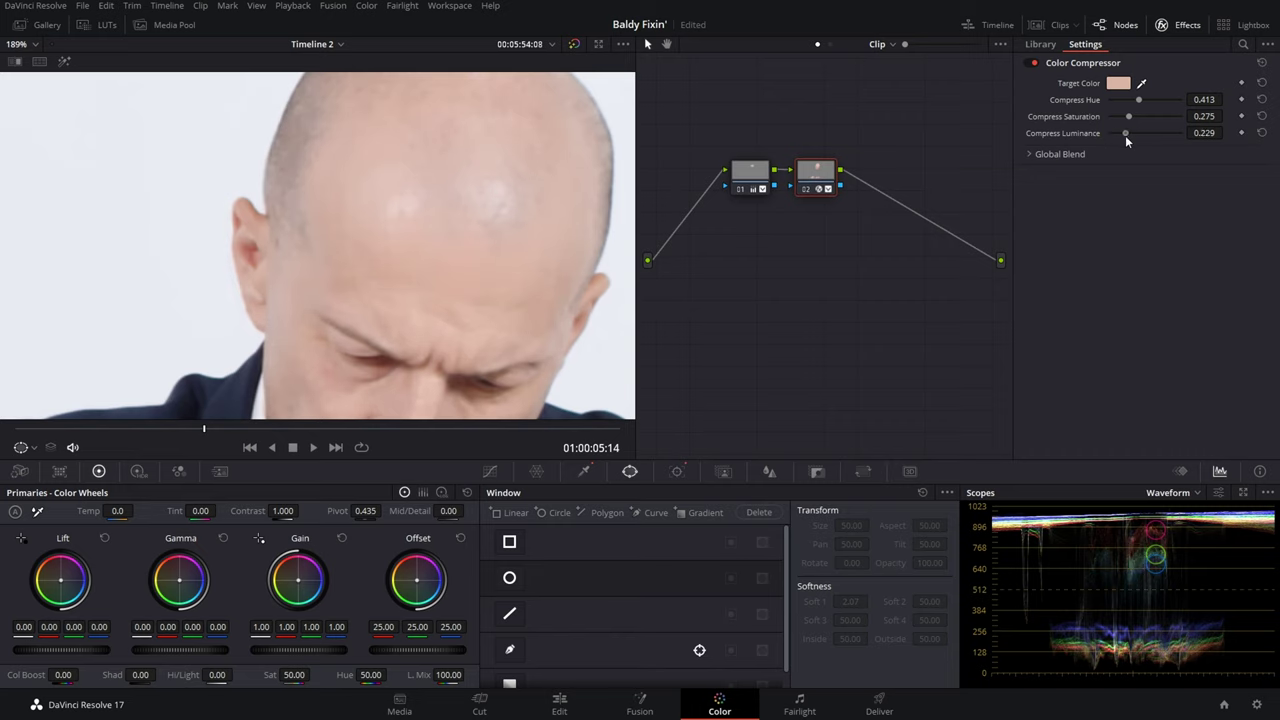
{"action": "left_click", "coordinate": [1124, 83]}
{"action": "left_click_drag", "start_coordinate": [792, 234], "coordinate": [786, 250]}
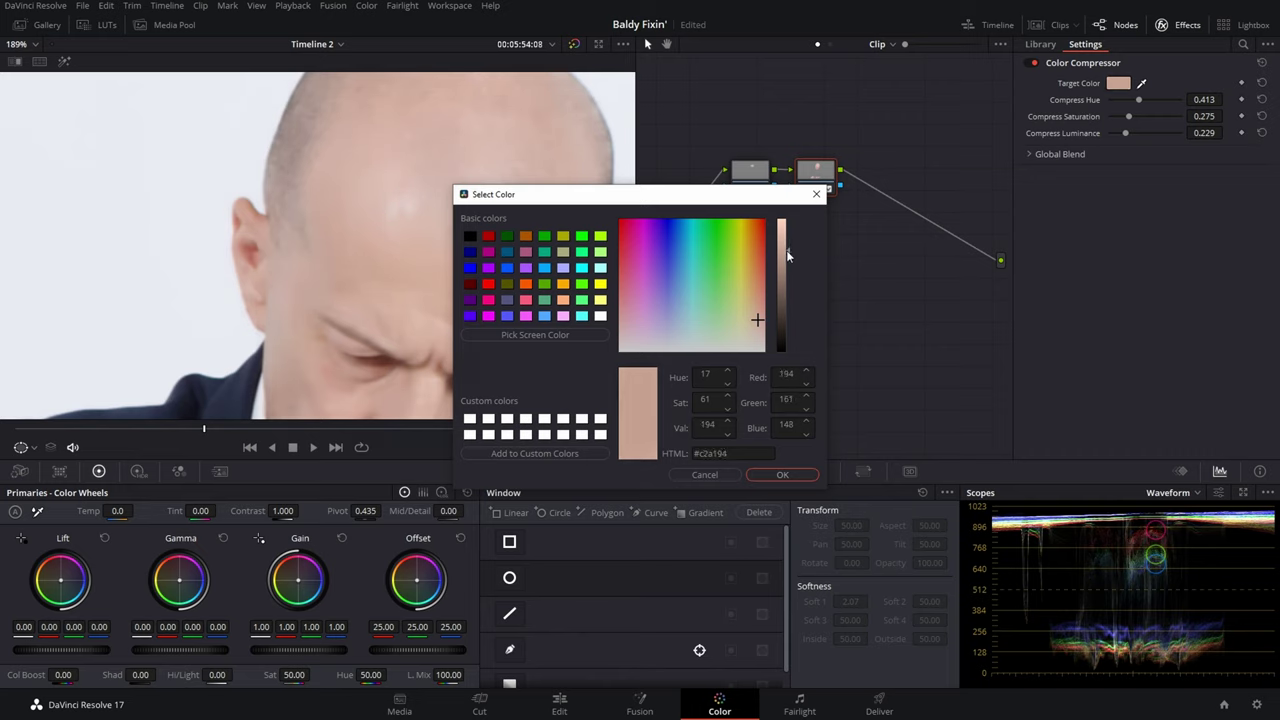
{"action": "left_click", "coordinate": [790, 476]}
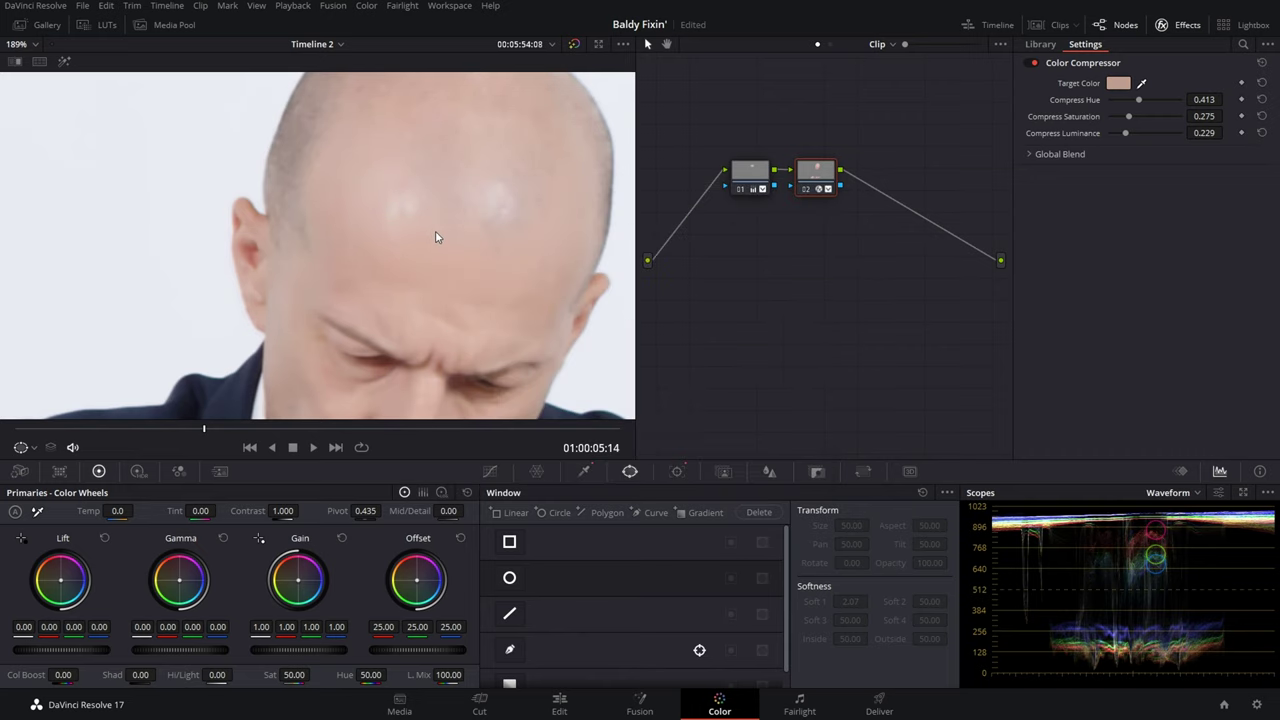
{"action": "key", "text": "shift+z"}
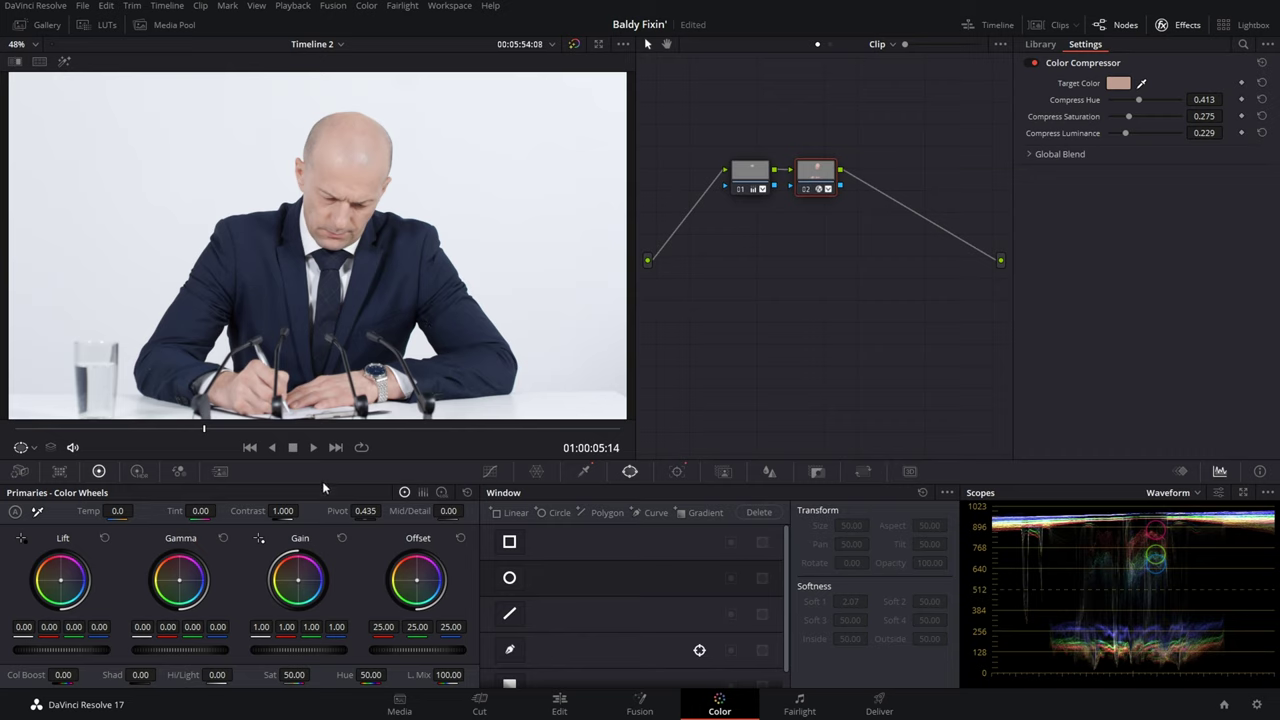
Step: At 01:00:04:17, raise Compress Luminance to 1.000 with Compress Saturation kept at 0.340
{"action": "left_click_drag", "start_coordinate": [201, 425], "coordinate": [175, 428]}
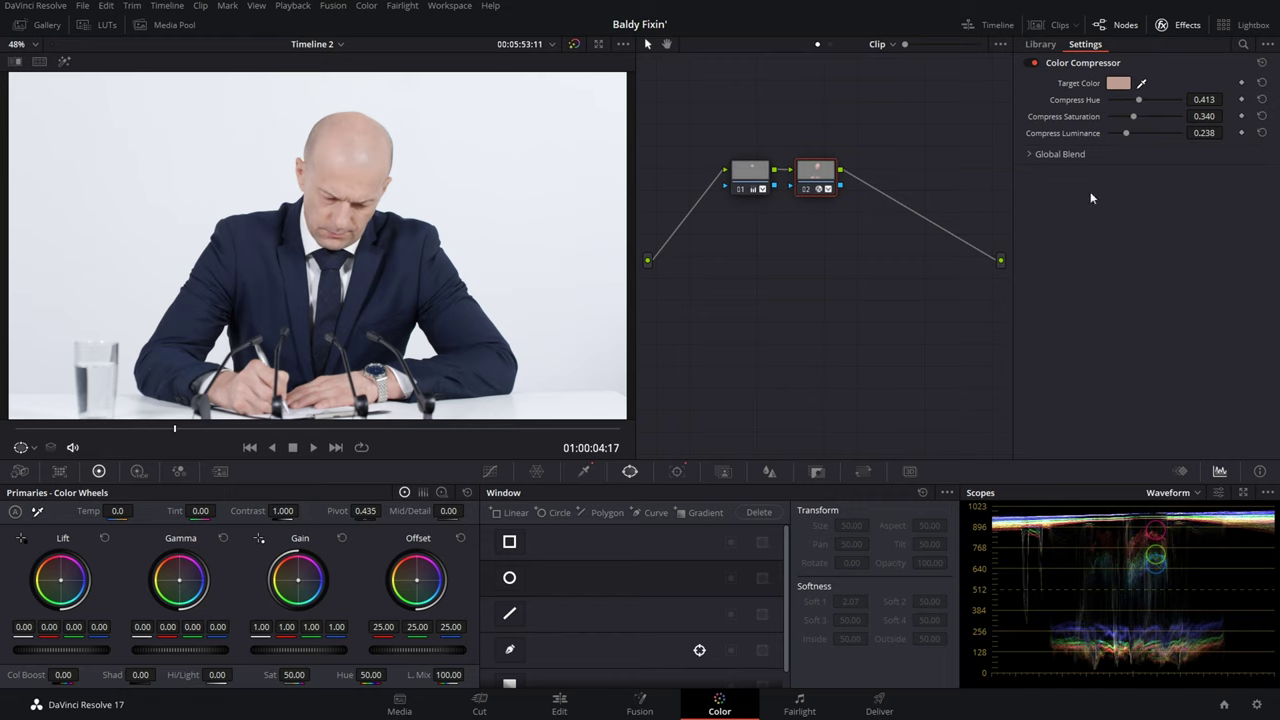
{"action": "left_click_drag", "start_coordinate": [1126, 133], "coordinate": [1192, 115]}
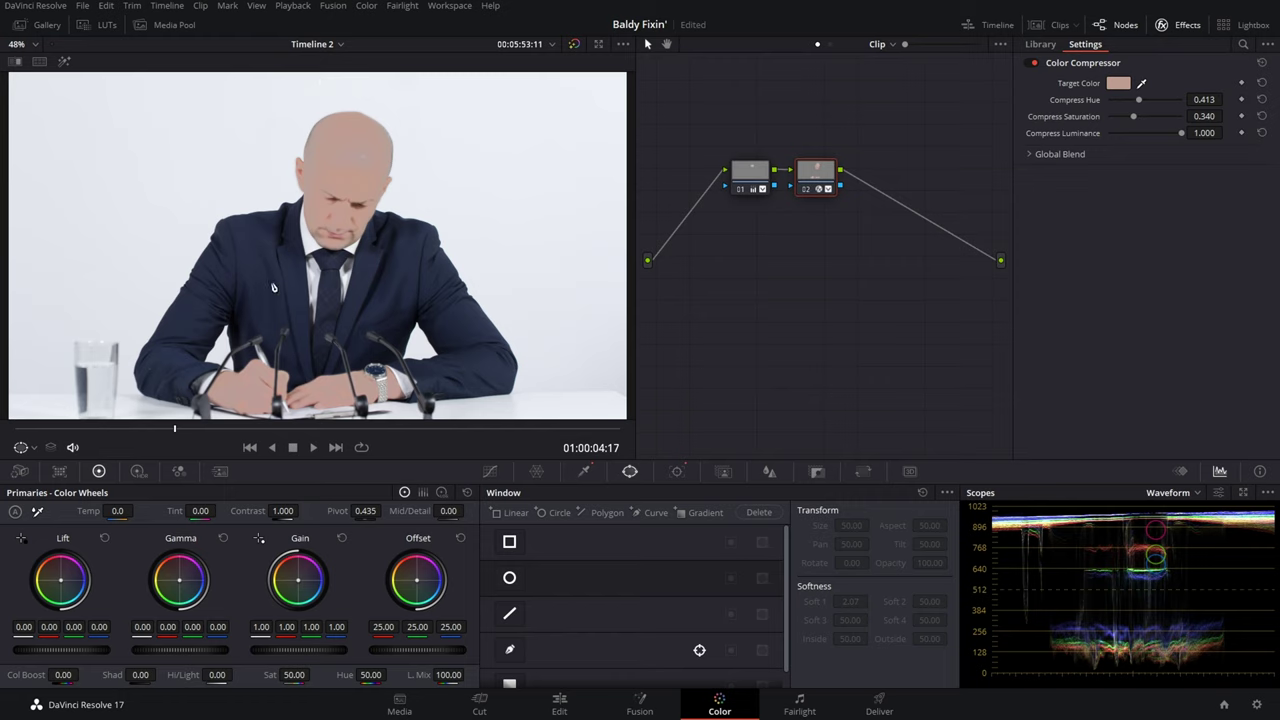
Step: Tighten the skin qualifier matte by lowering saturation high and raising Luminance Low to 69.7
{"action": "left_click", "coordinate": [586, 473]}
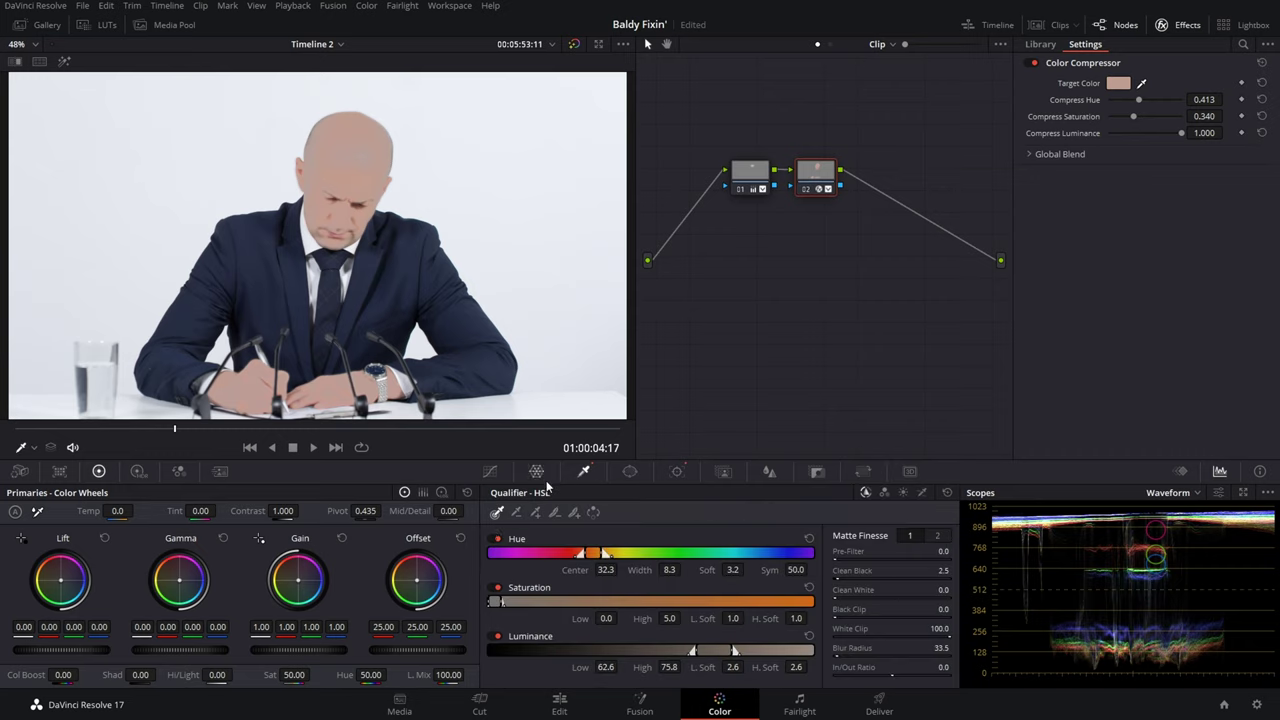
{"action": "left_click", "coordinate": [64, 62]}
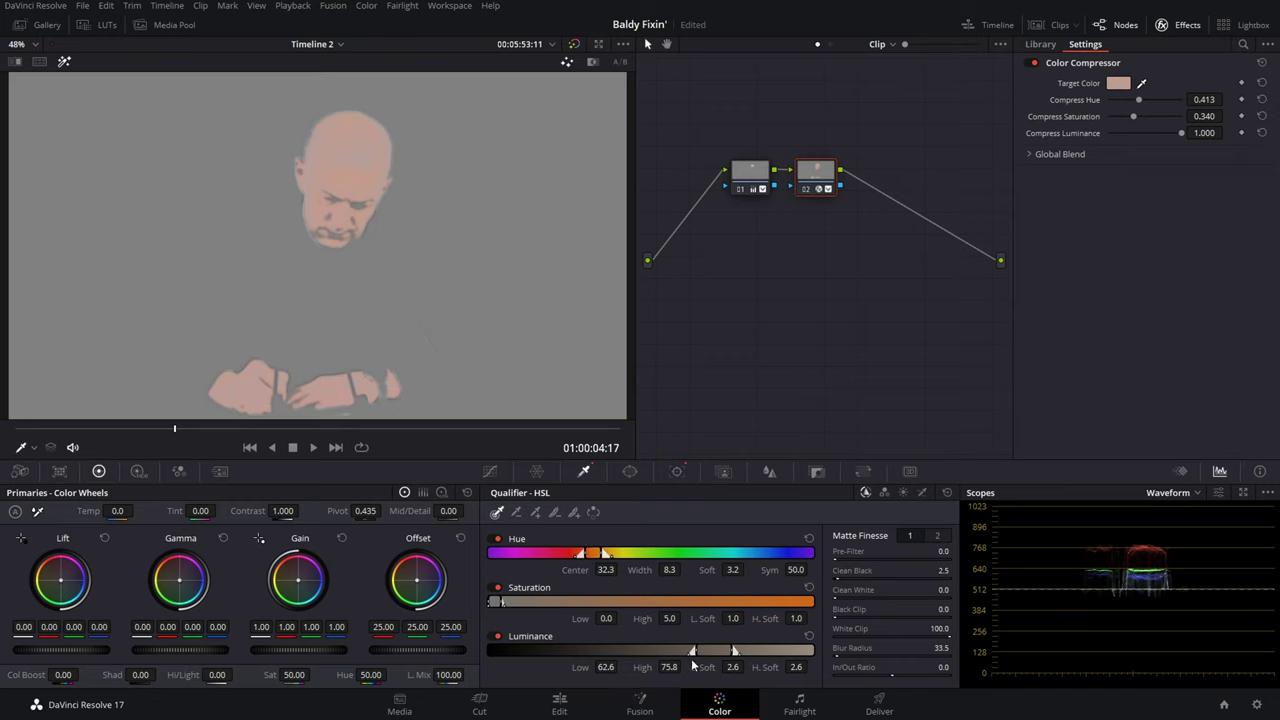
{"action": "mouse_move", "coordinate": [669, 606]}
{"action": "left_mouse_down"}
{"action": "mouse_move", "coordinate": [645, 606]}
{"action": "mouse_move", "coordinate": [682, 618]}
{"action": "left_mouse_up"}
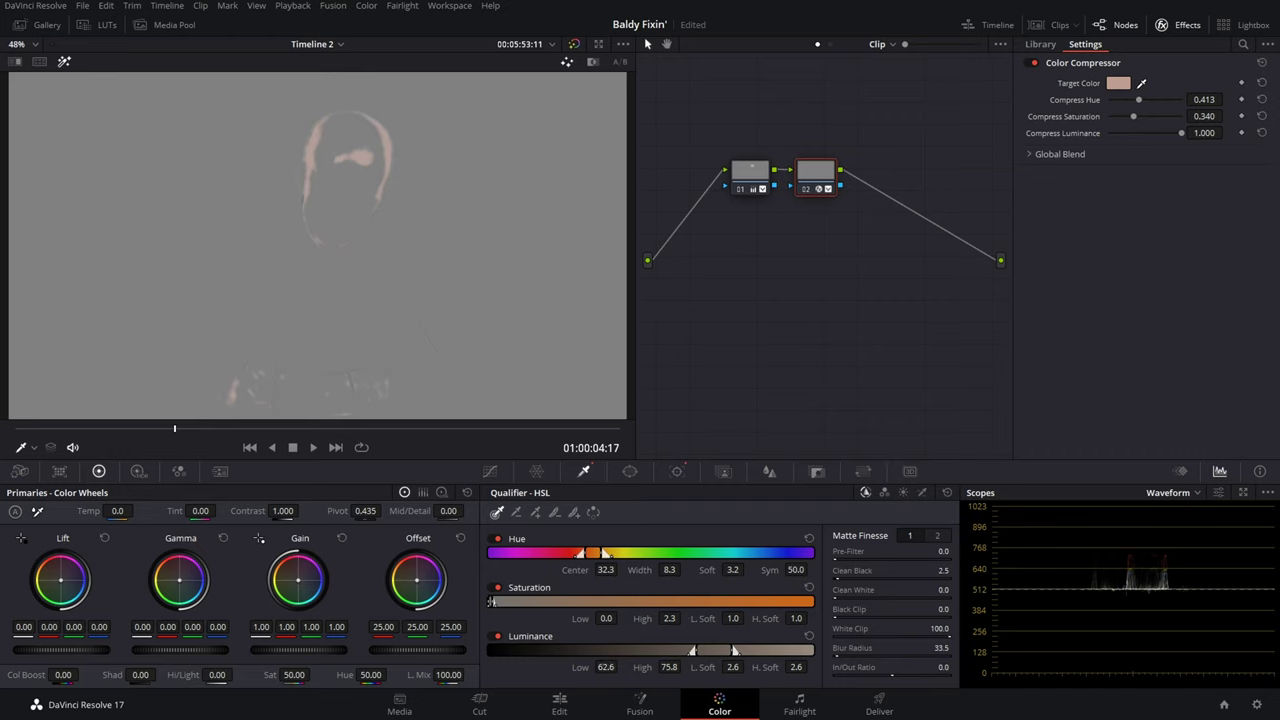
{"action": "left_click_drag", "start_coordinate": [692, 650], "coordinate": [716, 650]}
Step: Lower Compress Luminance to 0.386 and review the result across the clip
{"action": "key", "text": "shift+h"}
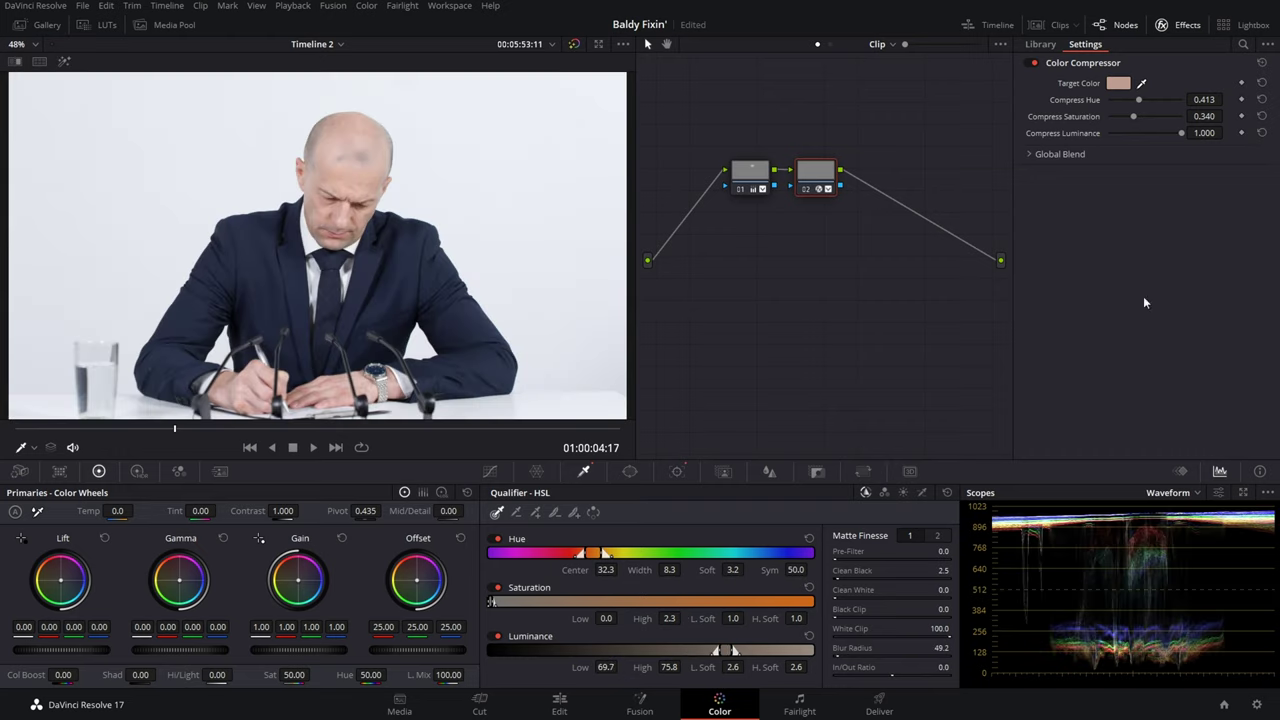
{"action": "left_click_drag", "start_coordinate": [1180, 133], "coordinate": [1137, 126]}
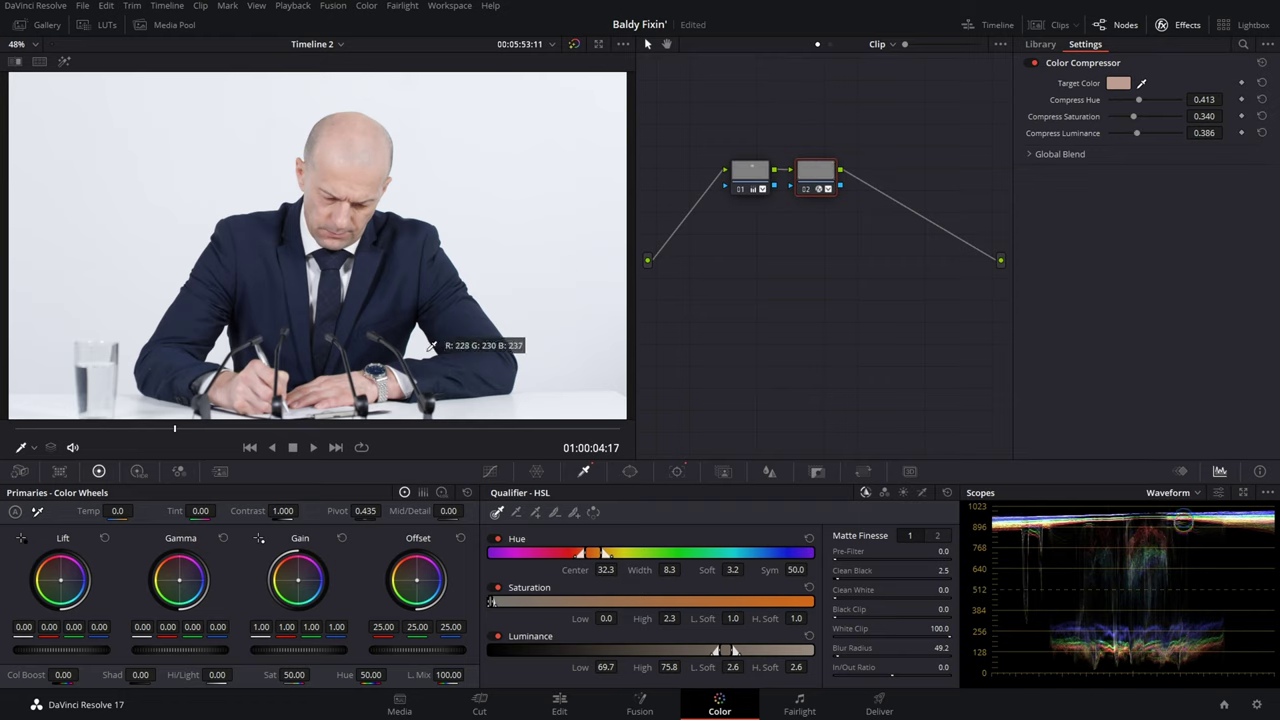
{"action": "left_click_drag", "start_coordinate": [175, 429], "coordinate": [147, 429]}
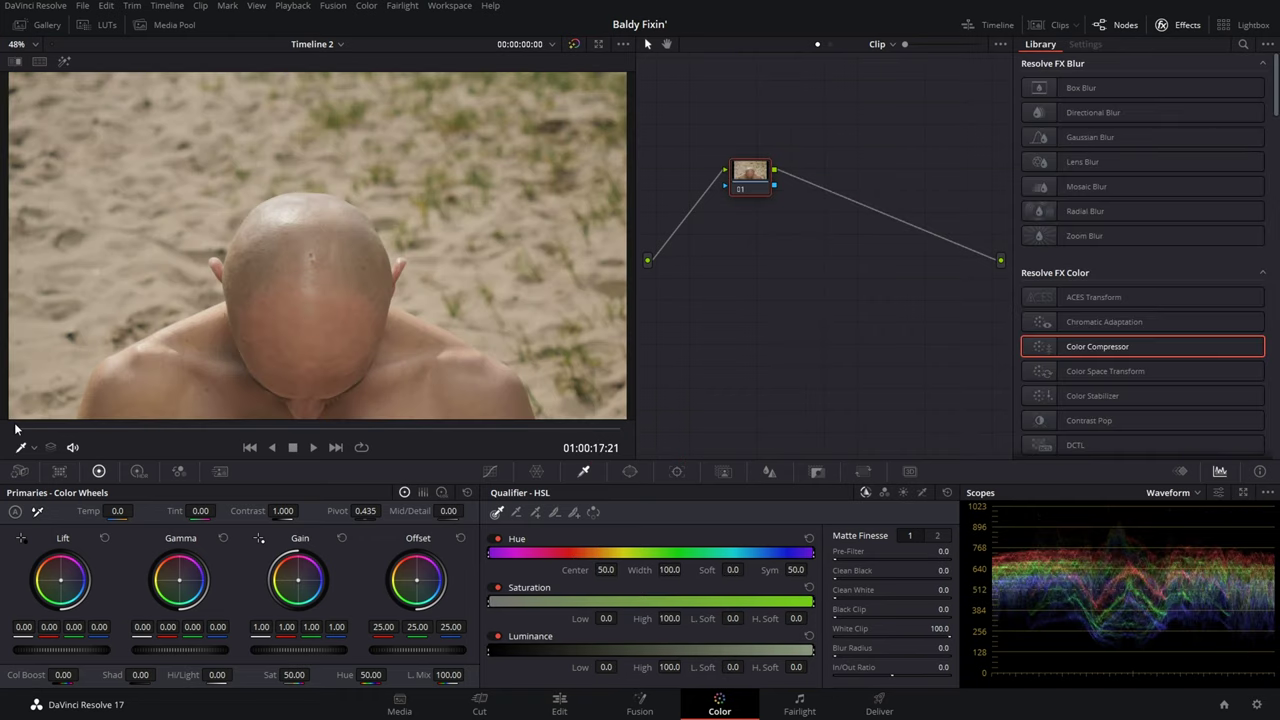
Step: On the beach clip, sample the raised head's skin to build an HSL qualifier matte
{"action": "left_click_drag", "start_coordinate": [16, 428], "coordinate": [103, 428]}
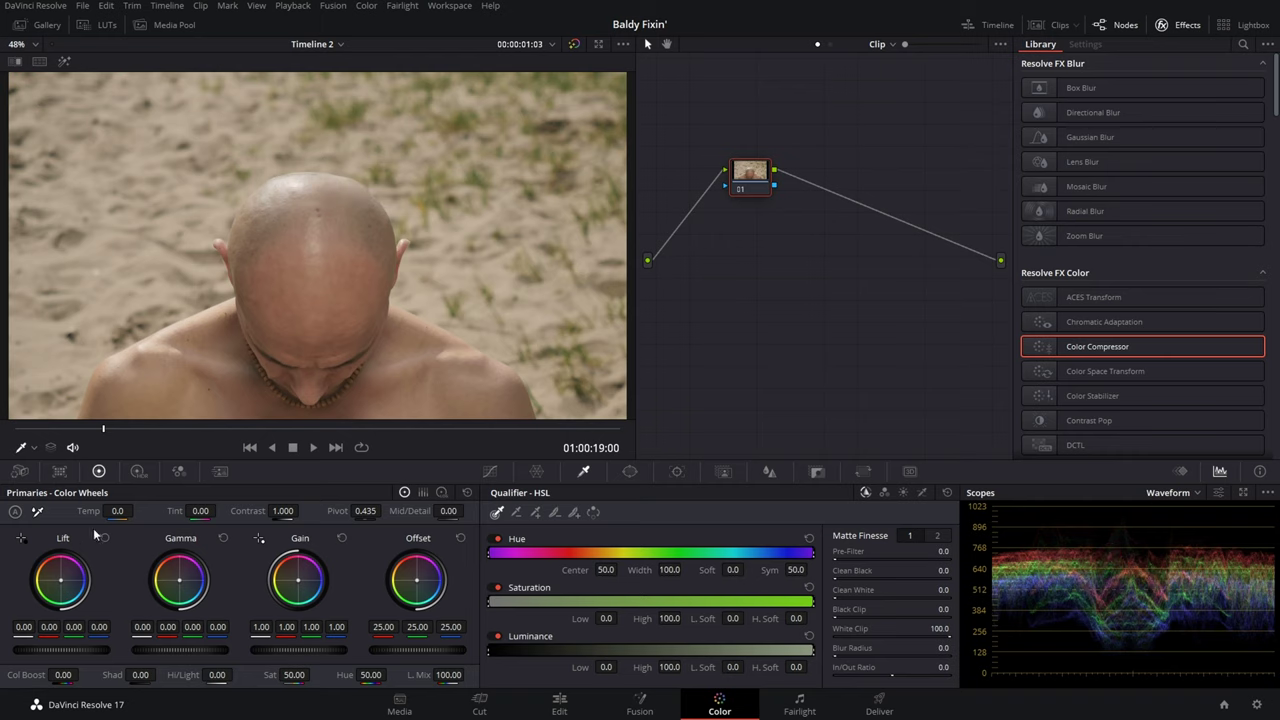
{"action": "left_click_drag", "start_coordinate": [101, 432], "coordinate": [384, 428]}
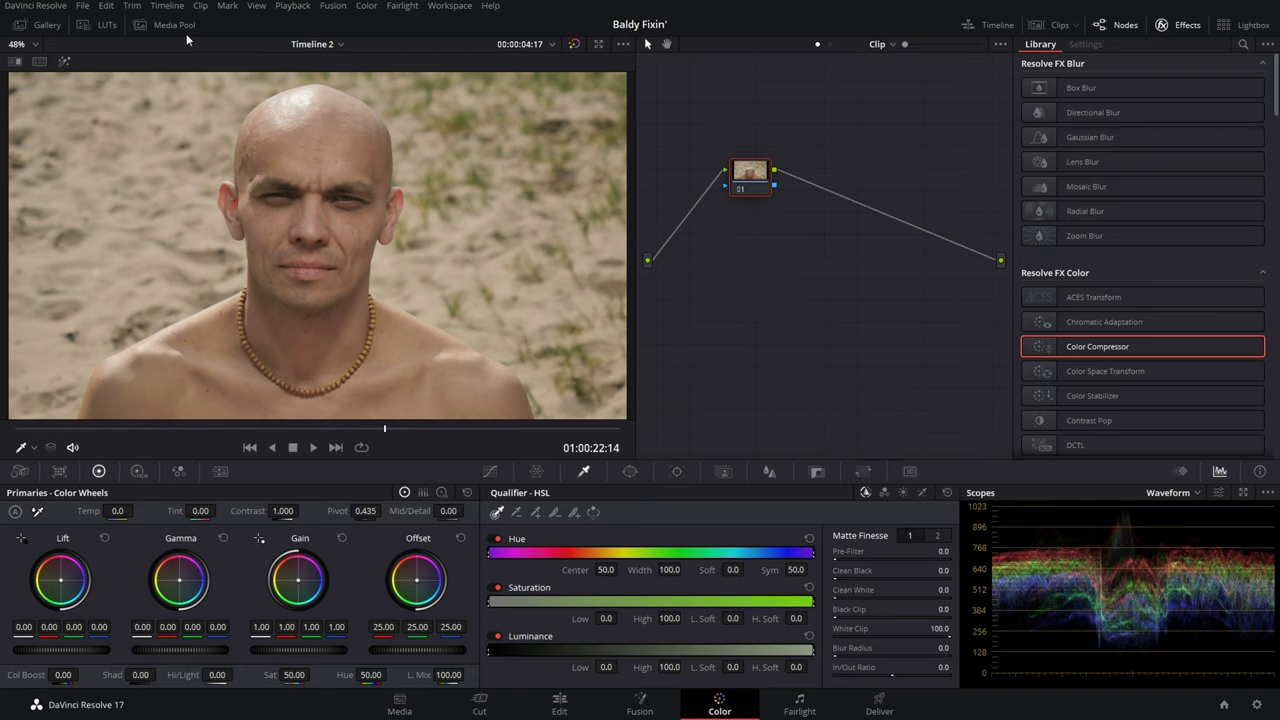
{"action": "left_click", "coordinate": [298, 91]}
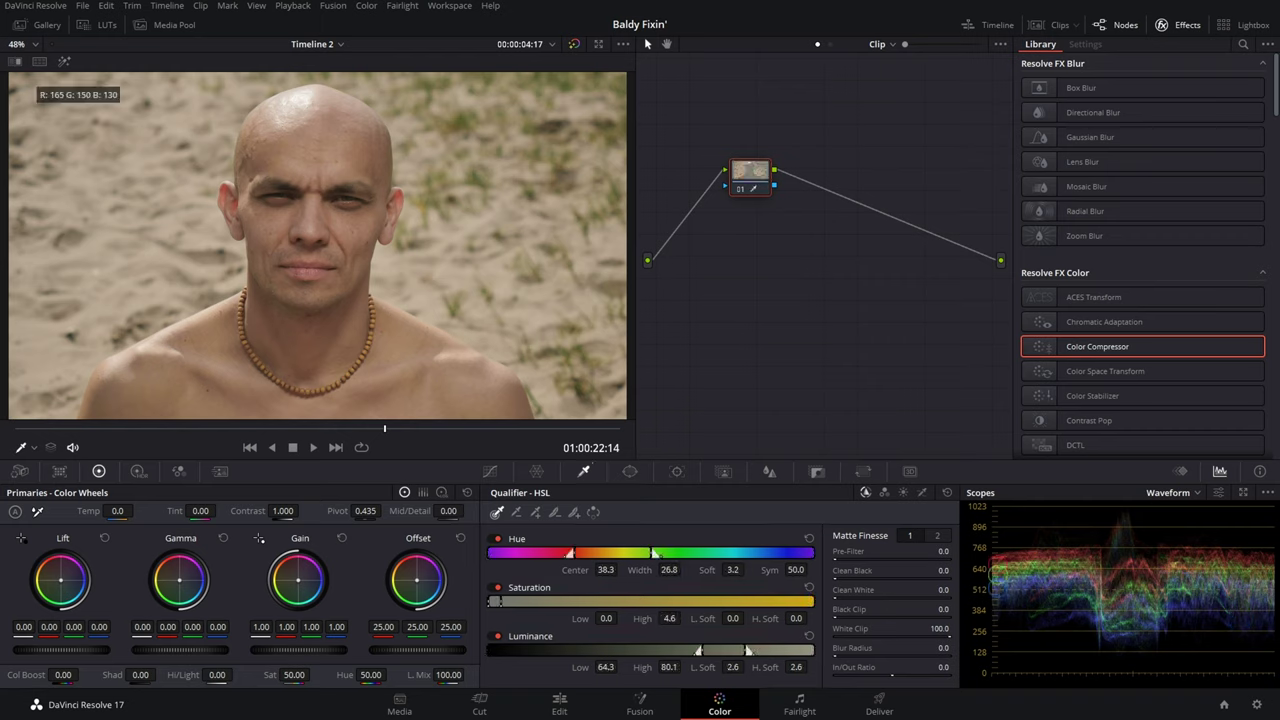
{"action": "left_click", "coordinate": [64, 61]}
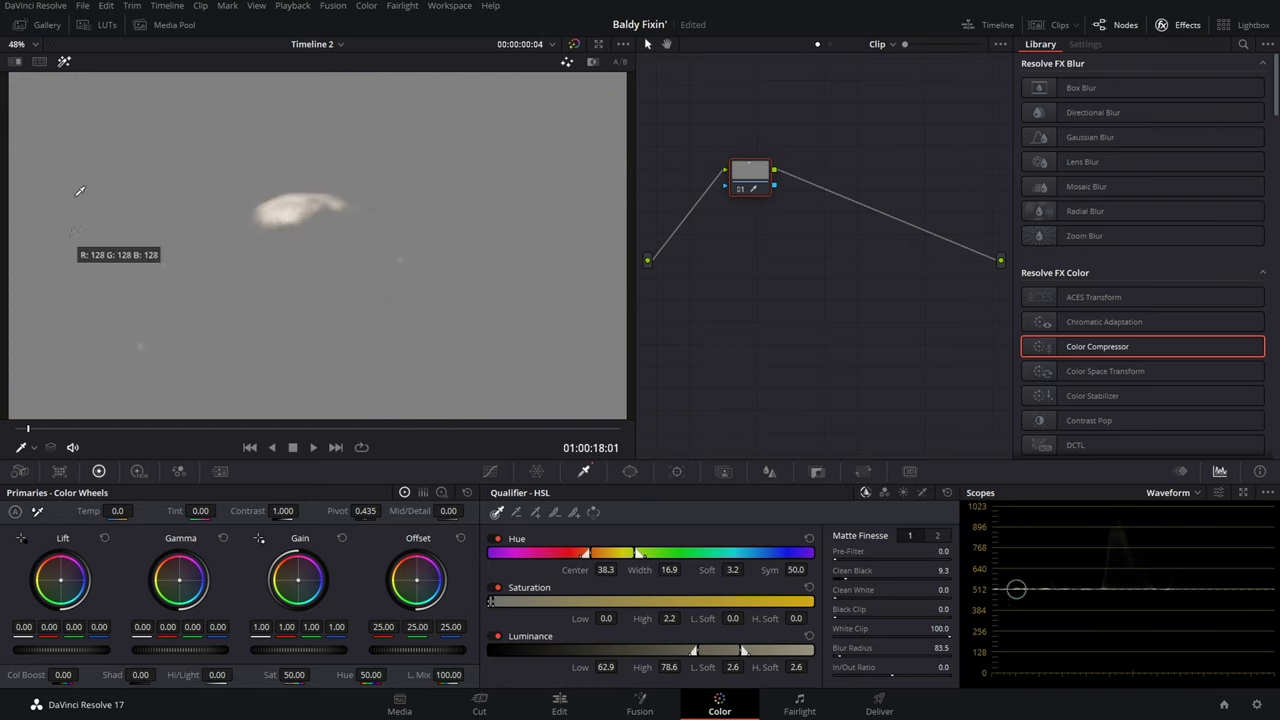
Step: Add serial node 02 with Alt+S and apply a Color Compressor to it
{"action": "left_click", "coordinate": [64, 61]}
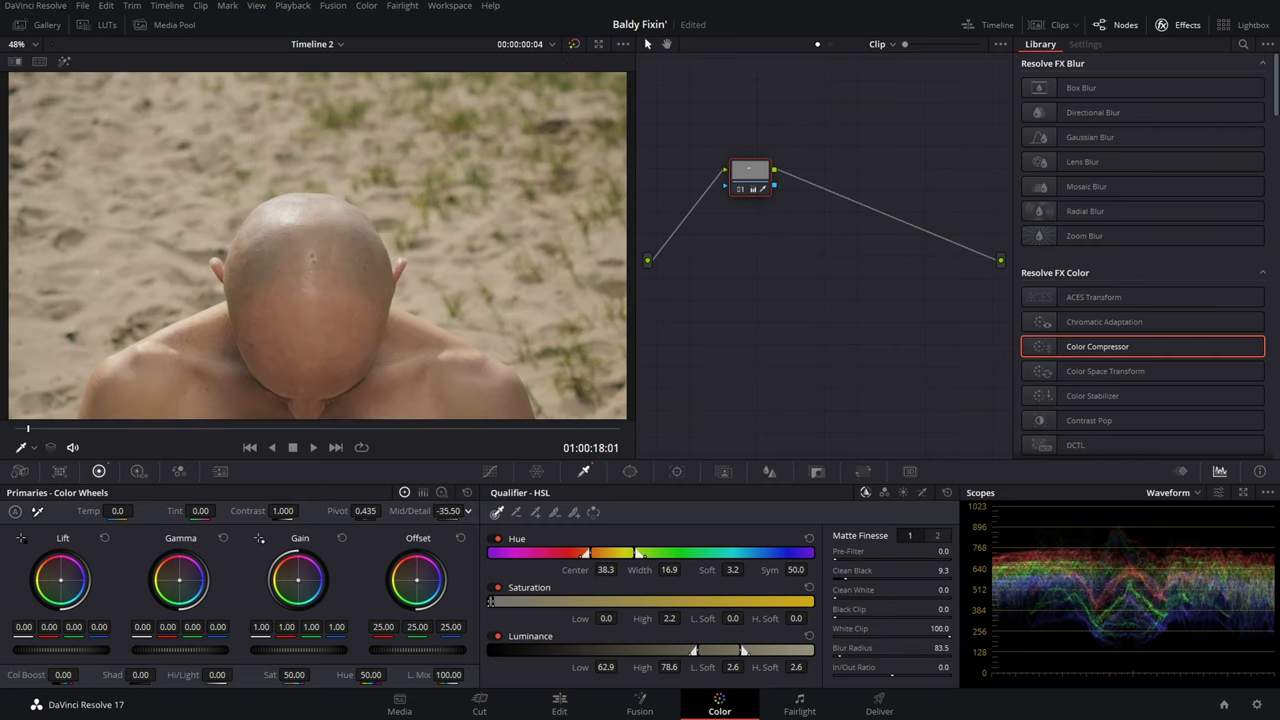
{"action": "key", "text": "alt+s"}
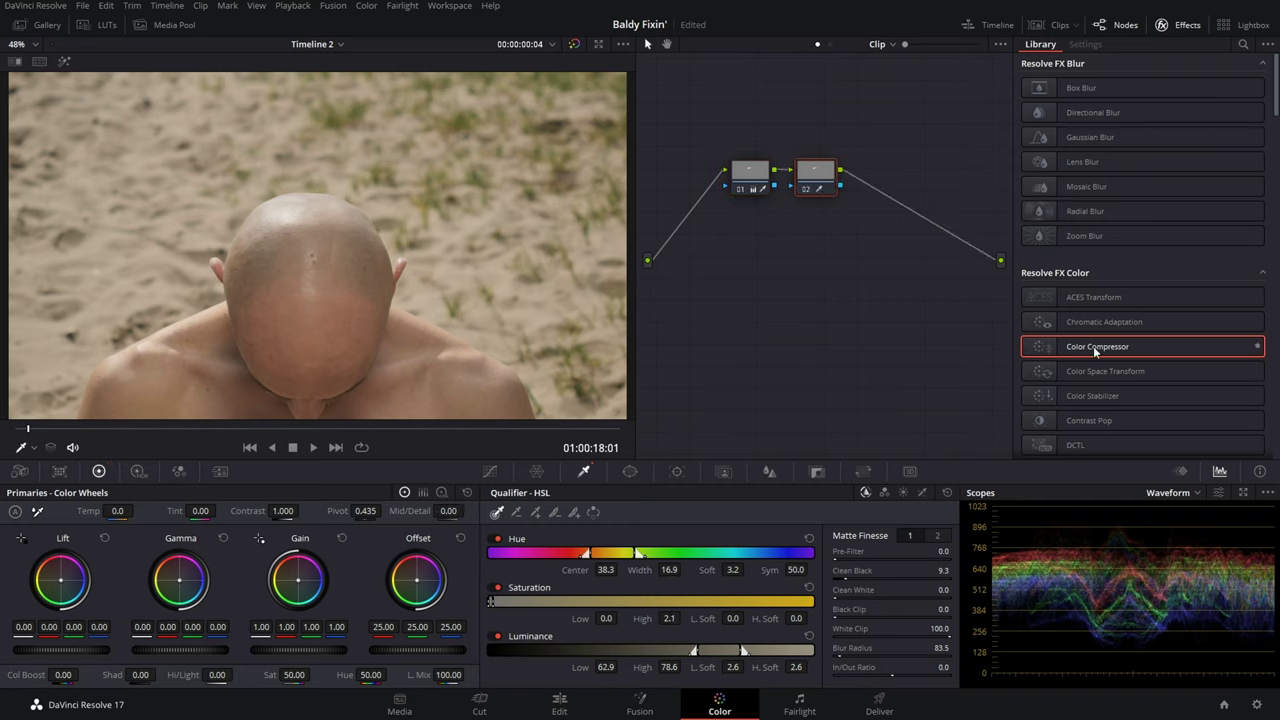
{"action": "left_click_drag", "start_coordinate": [1094, 350], "coordinate": [826, 180]}
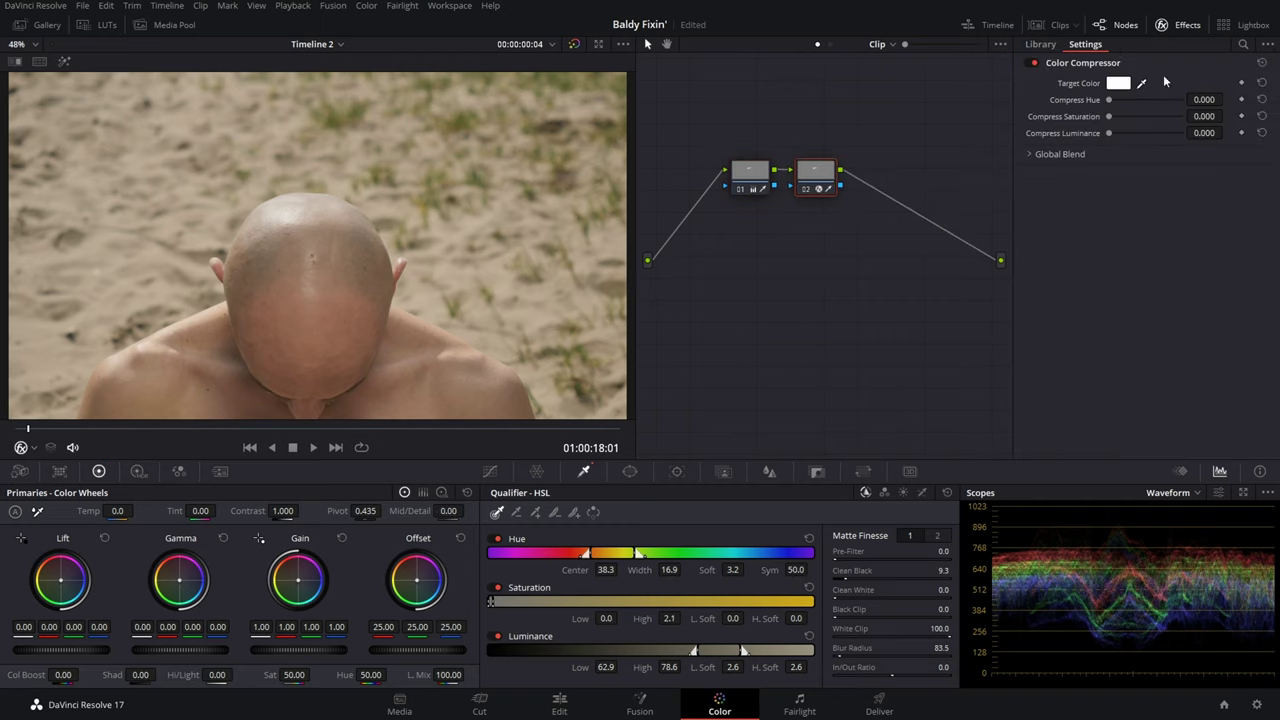
Step: Sample the scalp as the Color Compressor target and raise hue compression toward the skin tone
{"action": "scroll", "coordinate": [266, 283], "scroll_direction": "up", "scroll_amount": 4}
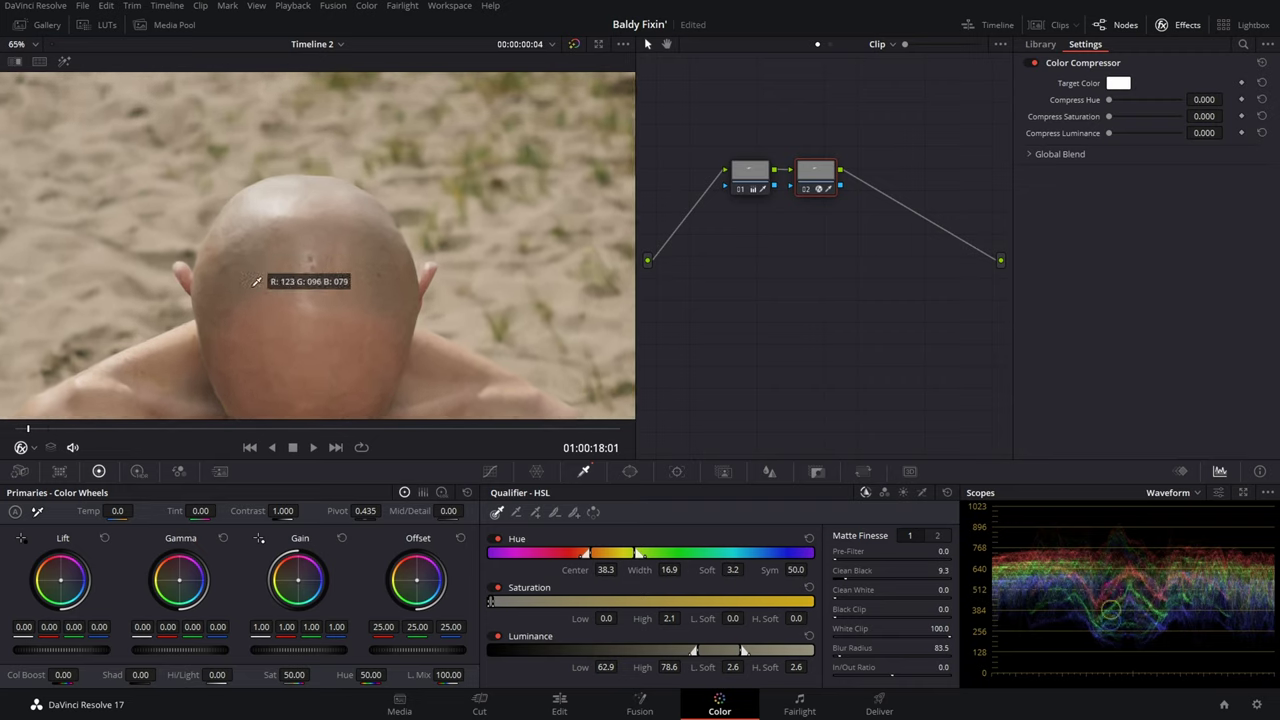
{"action": "left_click", "coordinate": [340, 342]}
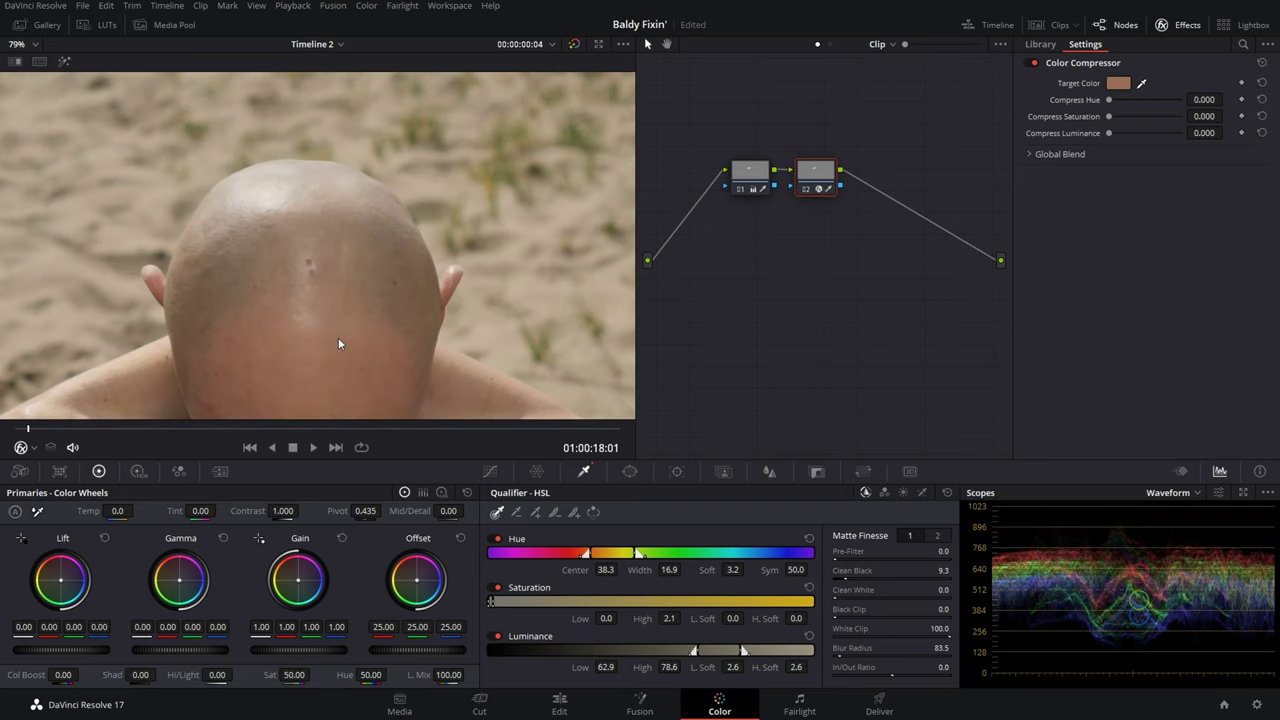
{"action": "left_click_drag", "start_coordinate": [1108, 101], "coordinate": [1140, 119]}
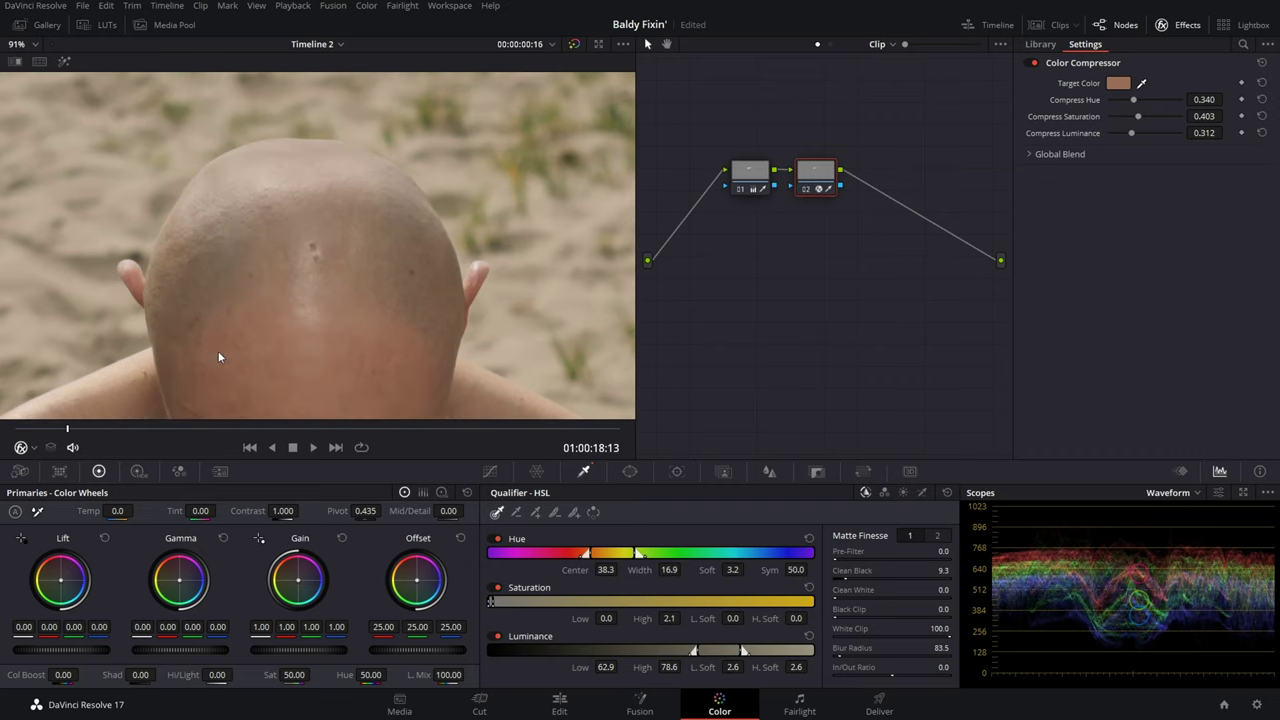
Step: Toggle node 02 off with Ctrl+D to compare the head as it rises and bows
{"action": "scroll", "coordinate": [217, 320], "scroll_direction": "down", "scroll_amount": 3}
{"action": "left_click_drag", "start_coordinate": [65, 432], "coordinate": [96, 333]}
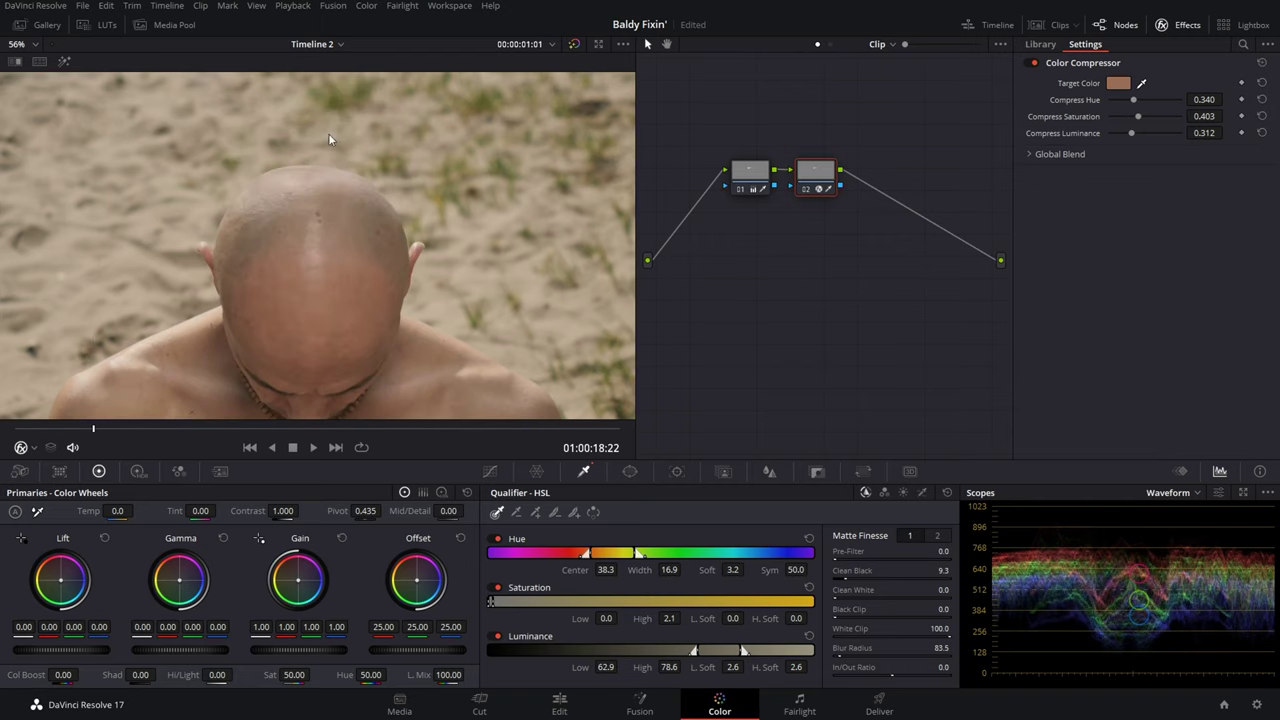
{"action": "key", "text": "ctrl+d"}
{"action": "key", "text": "ctrl+d"}
{"action": "mouse_move", "coordinate": [92, 429]}
{"action": "left_mouse_down"}
{"action": "mouse_move", "coordinate": [158, 438]}
{"action": "mouse_move", "coordinate": [90, 430]}
{"action": "left_mouse_up"}
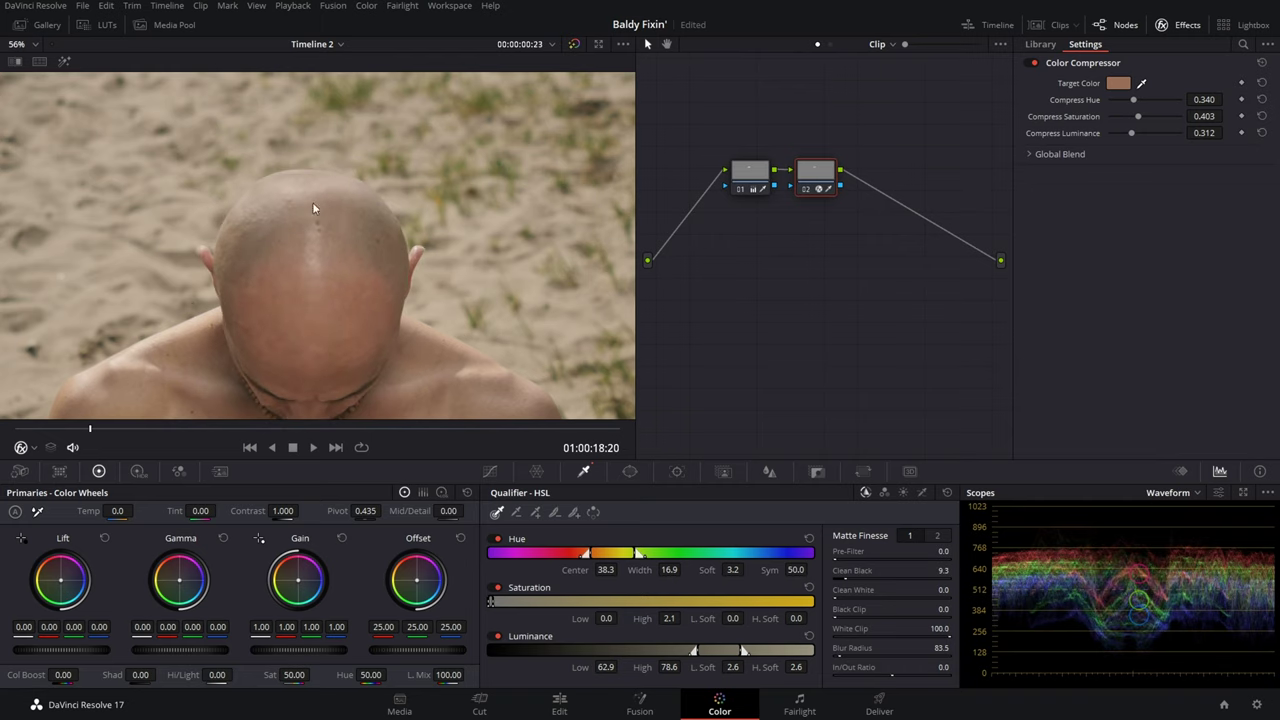
Step: Zoom in and resample the compressor target from the scalp as a paler beige tone
{"action": "scroll", "coordinate": [305, 186], "scroll_direction": "up", "scroll_amount": 6}
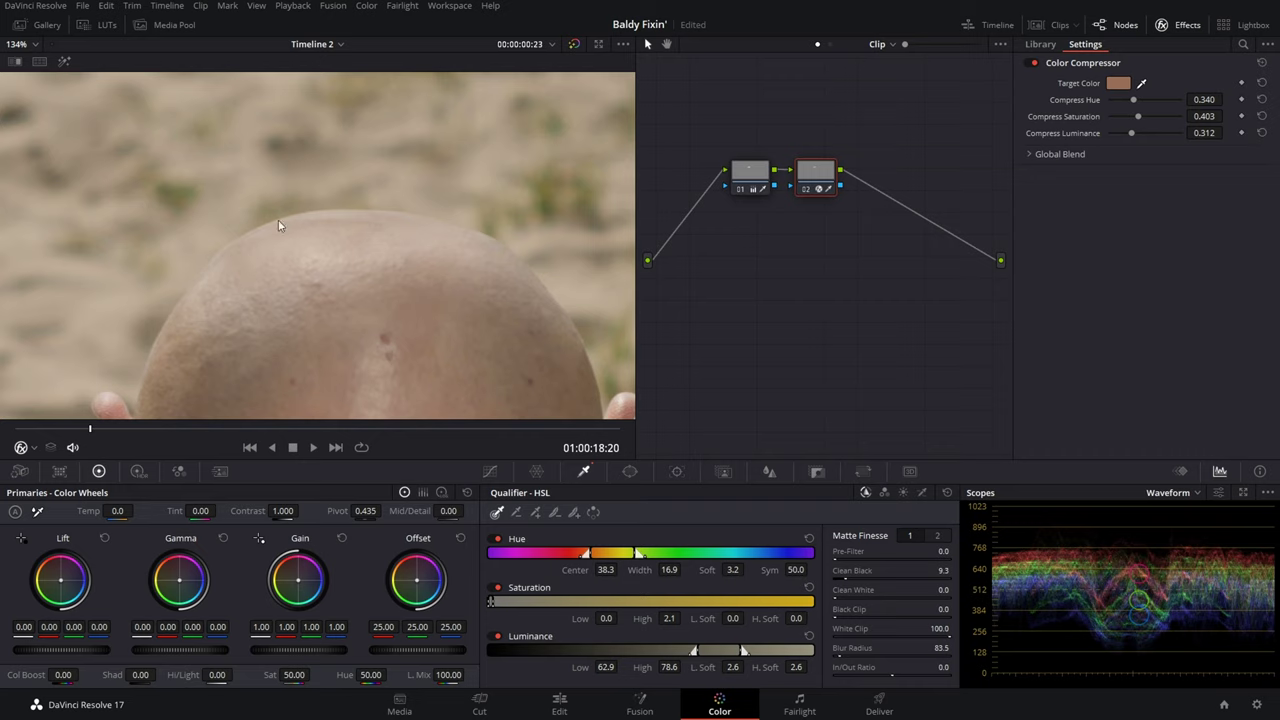
{"action": "mouse_move", "coordinate": [91, 432]}
{"action": "left_mouse_down"}
{"action": "mouse_move", "coordinate": [172, 428]}
{"action": "mouse_move", "coordinate": [114, 428]}
{"action": "left_mouse_up"}
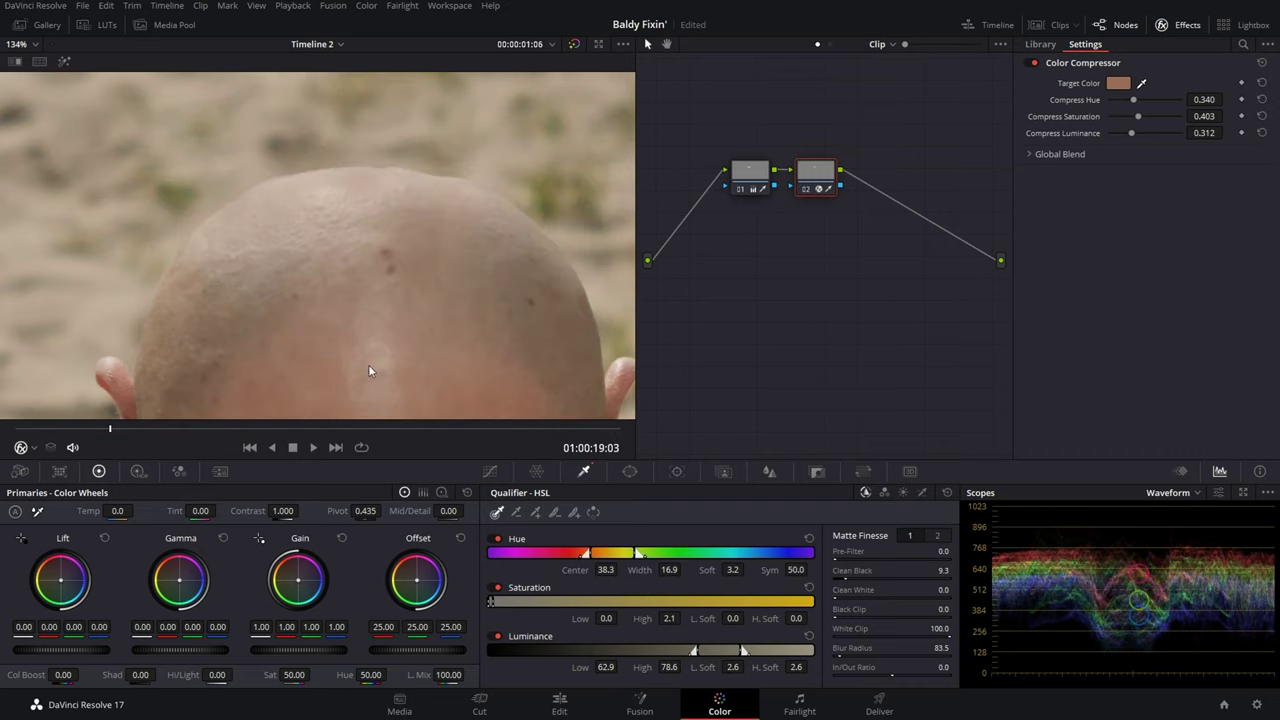
{"action": "scroll", "coordinate": [237, 338], "scroll_direction": "up", "scroll_amount": 2}
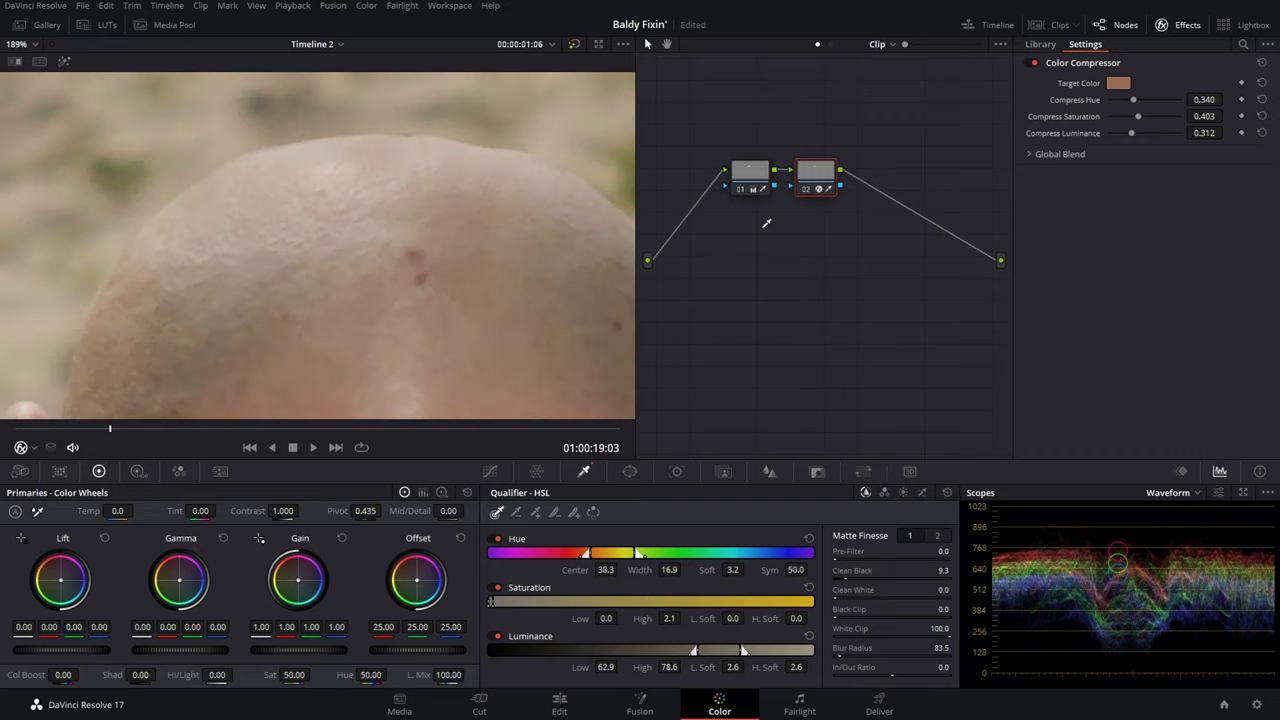
{"action": "left_click", "coordinate": [232, 310]}
{"action": "scroll", "coordinate": [403, 237], "scroll_direction": "down", "scroll_amount": 8}
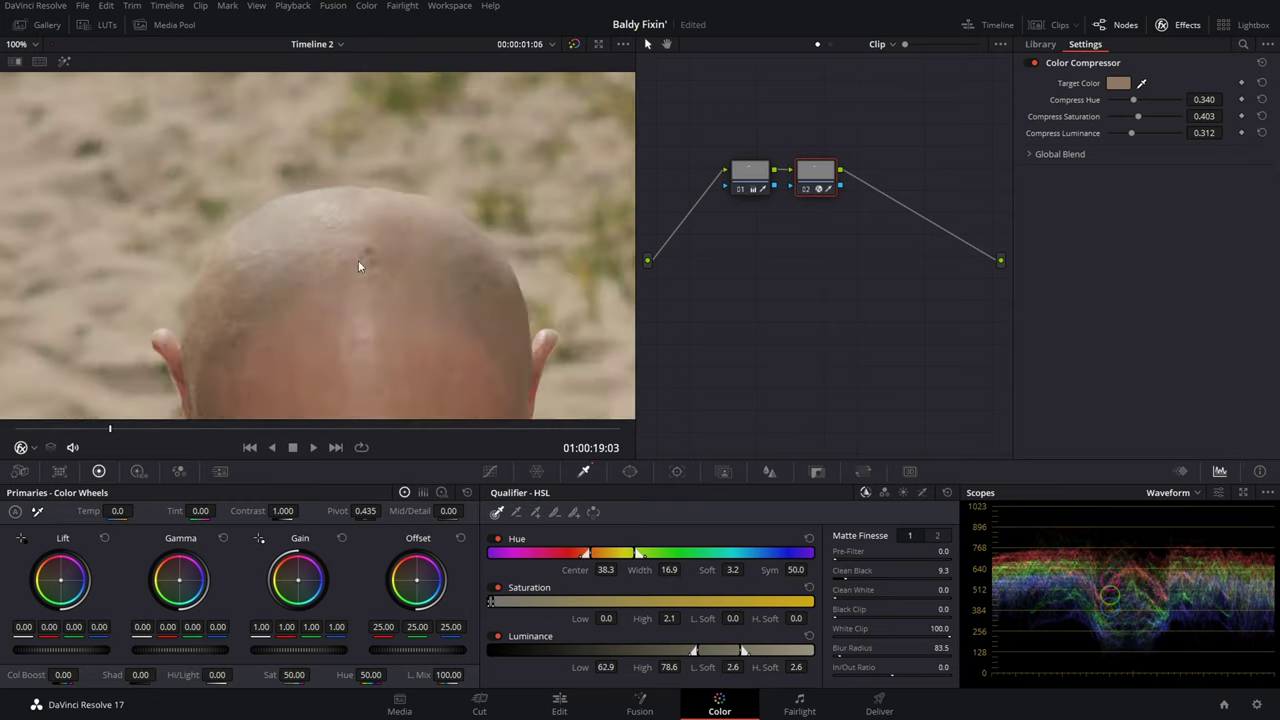
{"action": "left_click_drag", "start_coordinate": [112, 429], "coordinate": [343, 410]}
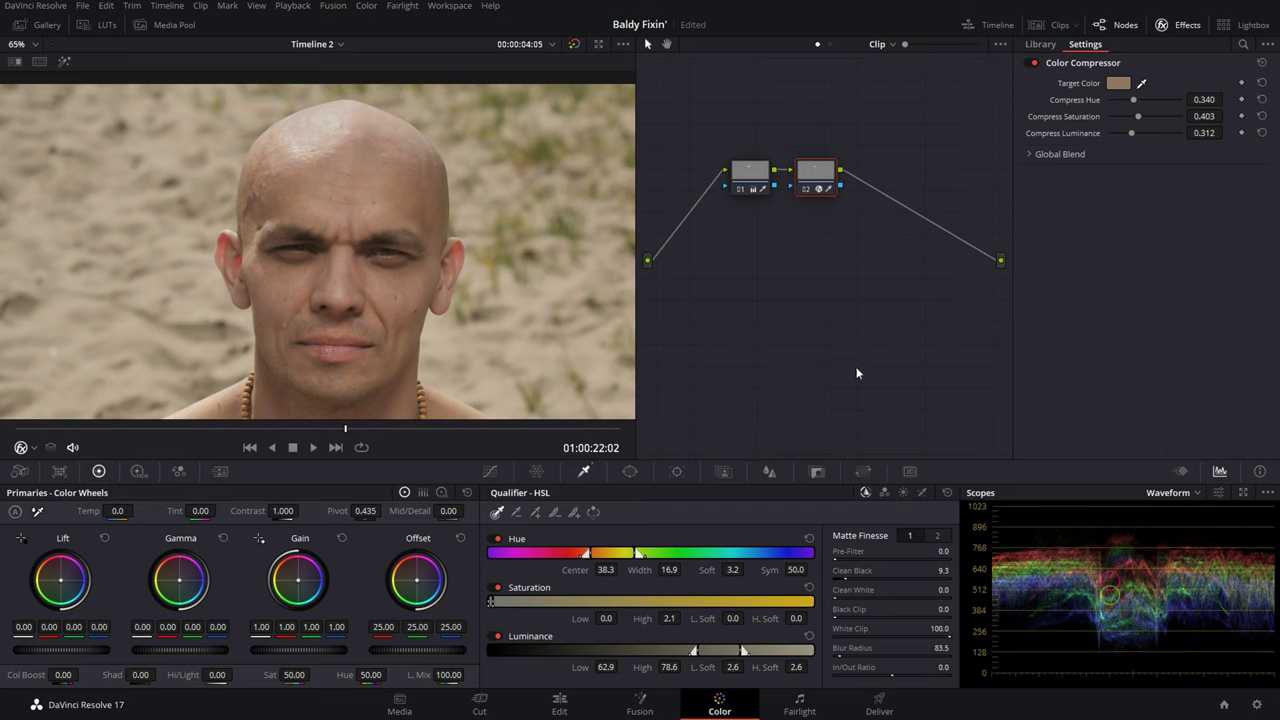
Step: Keyframe the beige target colour at the start of the head shot
{"action": "left_click_drag", "start_coordinate": [262, 430], "coordinate": [15, 430]}
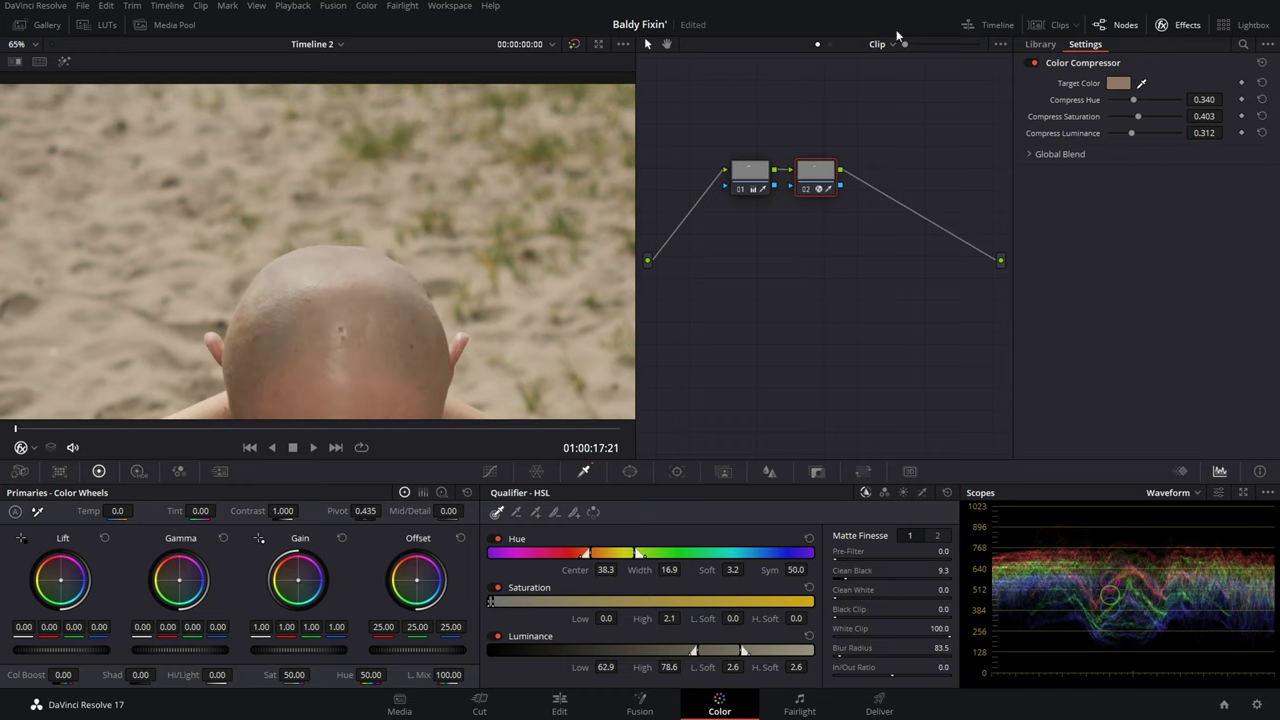
{"action": "left_click", "coordinate": [1242, 84]}
{"action": "left_click_drag", "start_coordinate": [16, 430], "coordinate": [232, 428]}
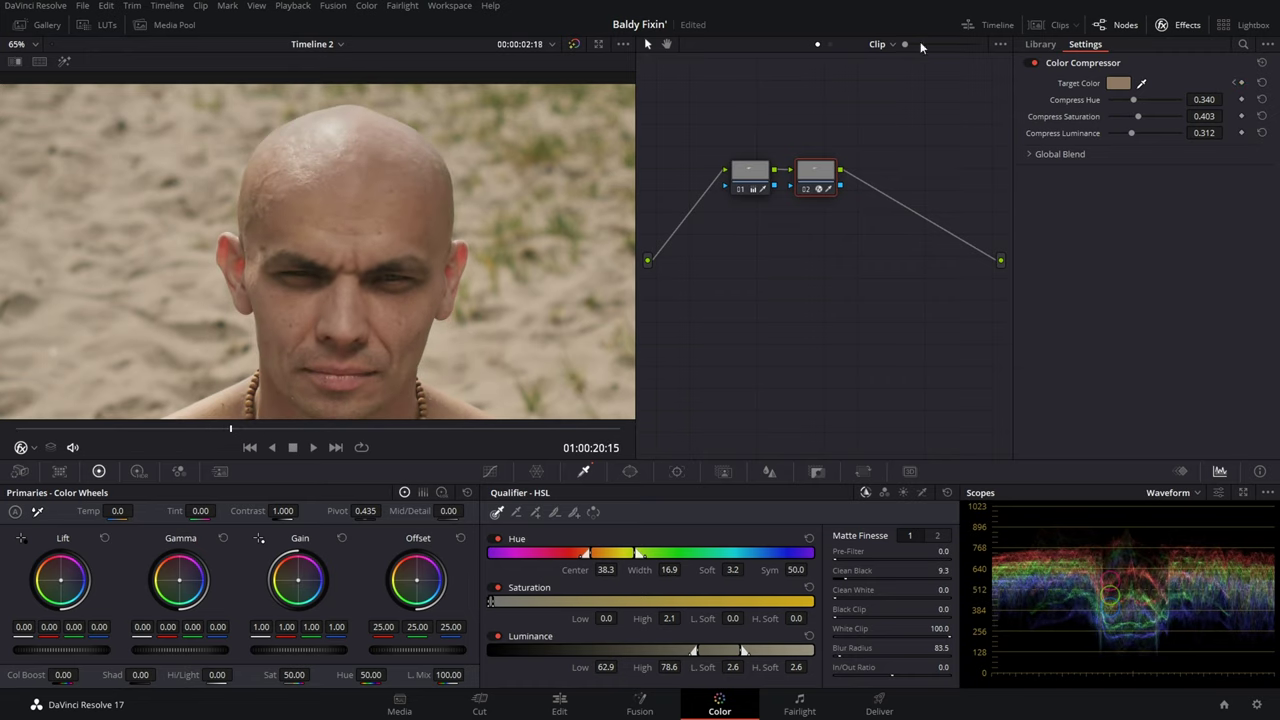
Step: Where the face appears, resample the target from the forehead as a rosier keyframed tone
{"action": "left_click", "coordinate": [1141, 85]}
{"action": "scroll", "coordinate": [514, 217], "scroll_direction": "up", "scroll_amount": 5}
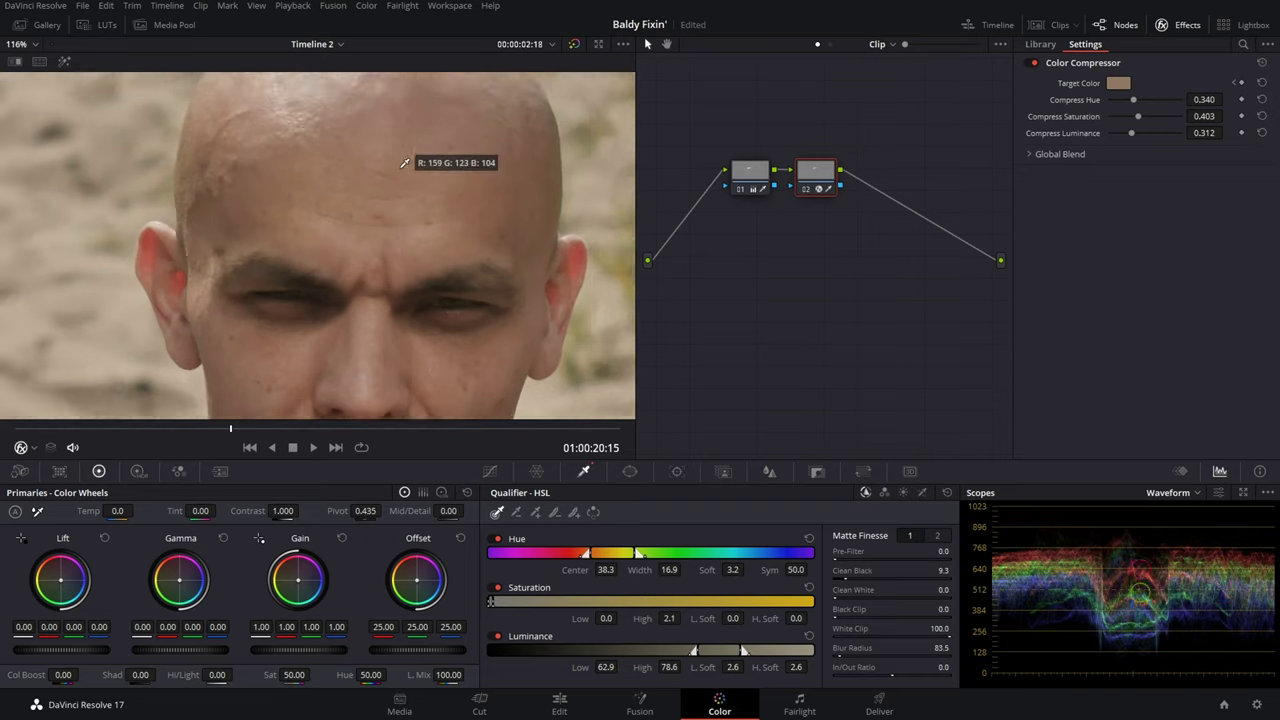
{"action": "left_click", "coordinate": [505, 320]}
{"action": "scroll", "coordinate": [505, 320], "scroll_direction": "down", "scroll_amount": 4}
{"action": "left_click", "coordinate": [257, 429]}
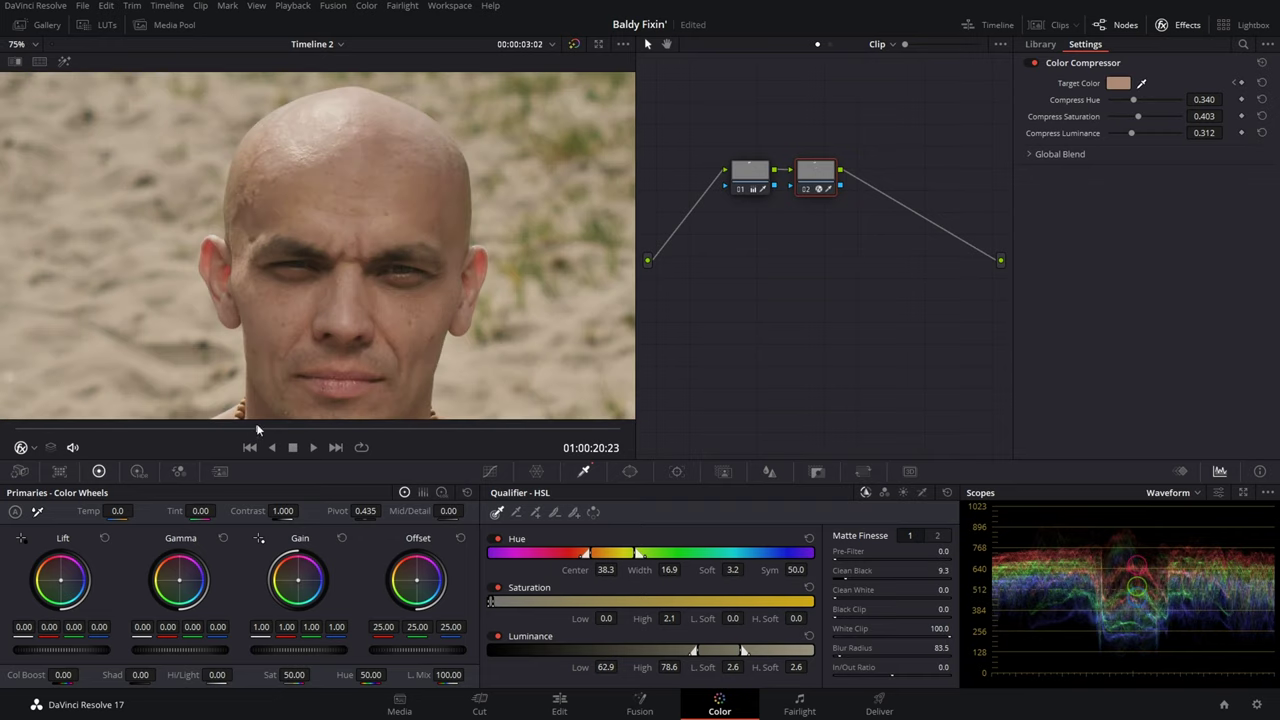
{"action": "left_click_drag", "start_coordinate": [251, 428], "coordinate": [217, 428]}
{"action": "key", "text": "Right"}
{"action": "key", "text": "Right"}
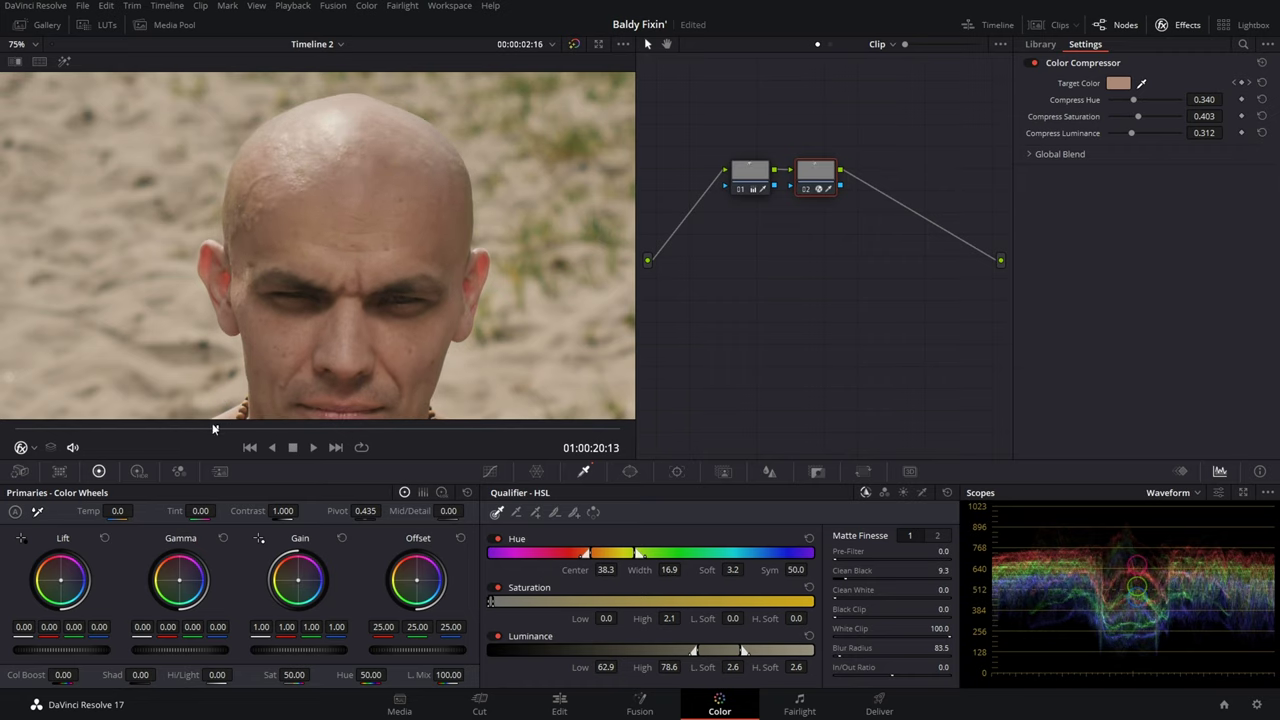
{"action": "left_click_drag", "start_coordinate": [213, 428], "coordinate": [103, 428]}
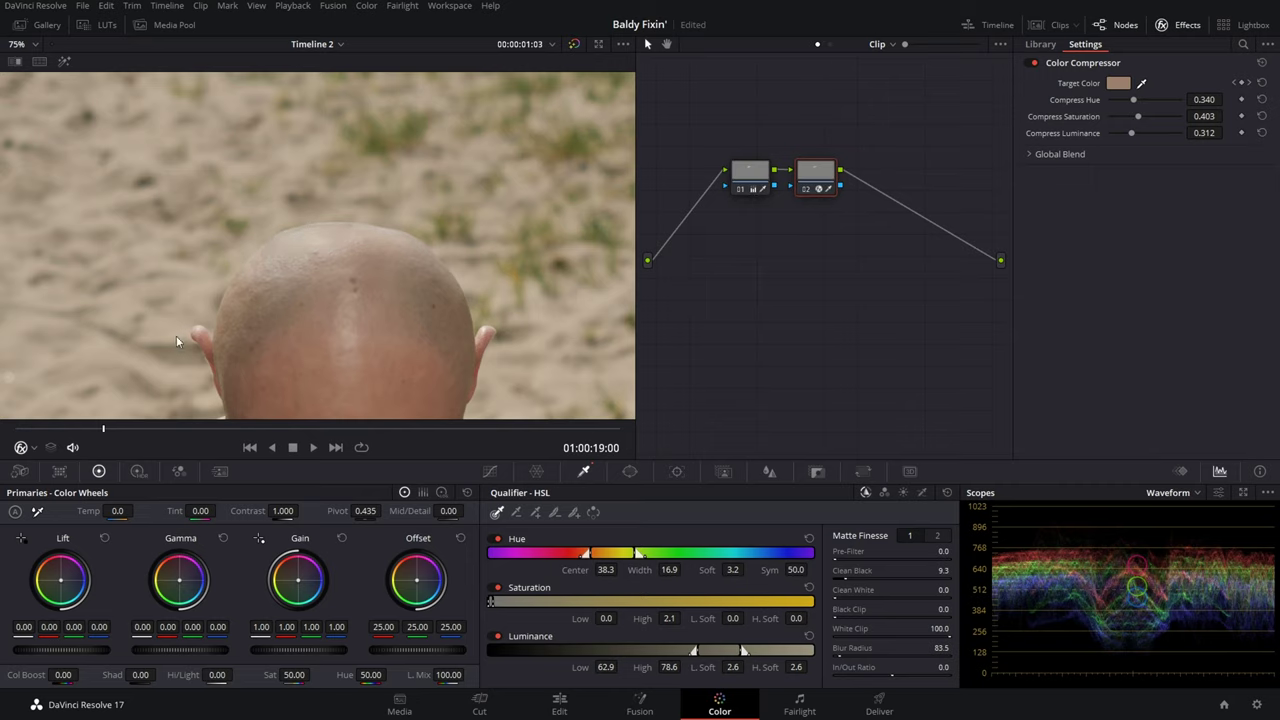
{"action": "left_click", "coordinate": [328, 428]}
{"action": "scroll", "coordinate": [370, 257], "scroll_direction": "down", "scroll_amount": 3}
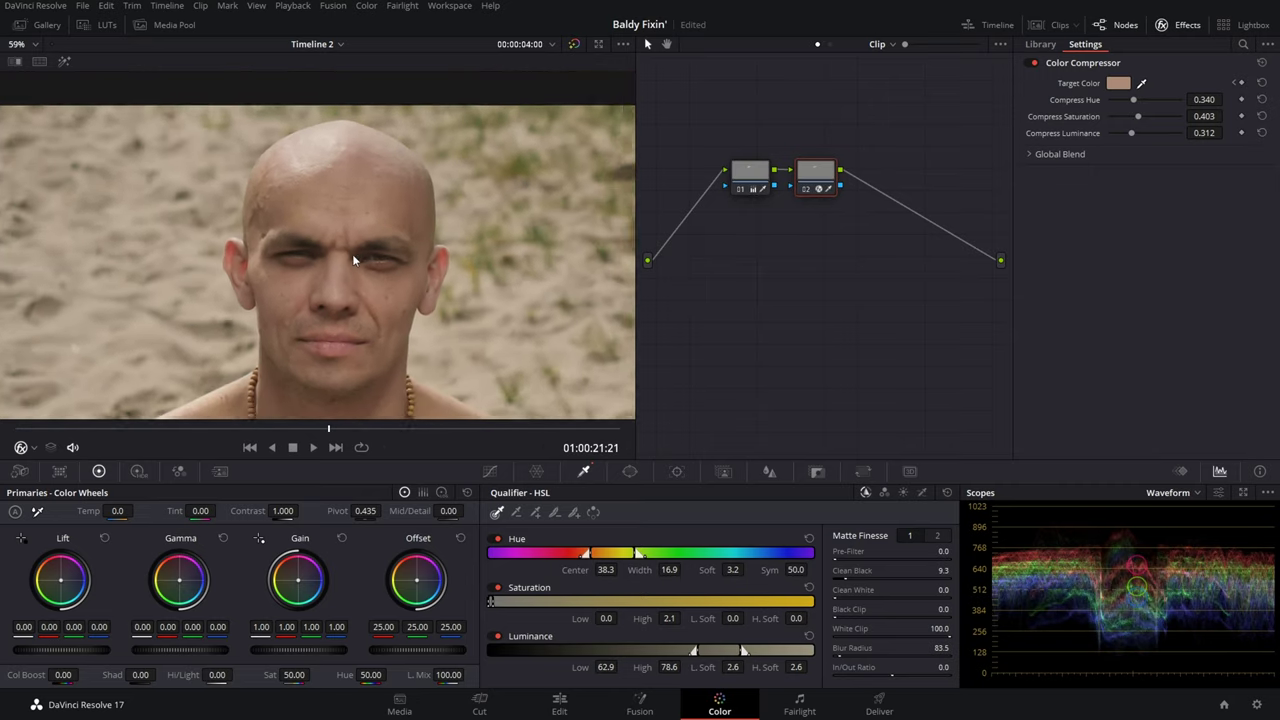